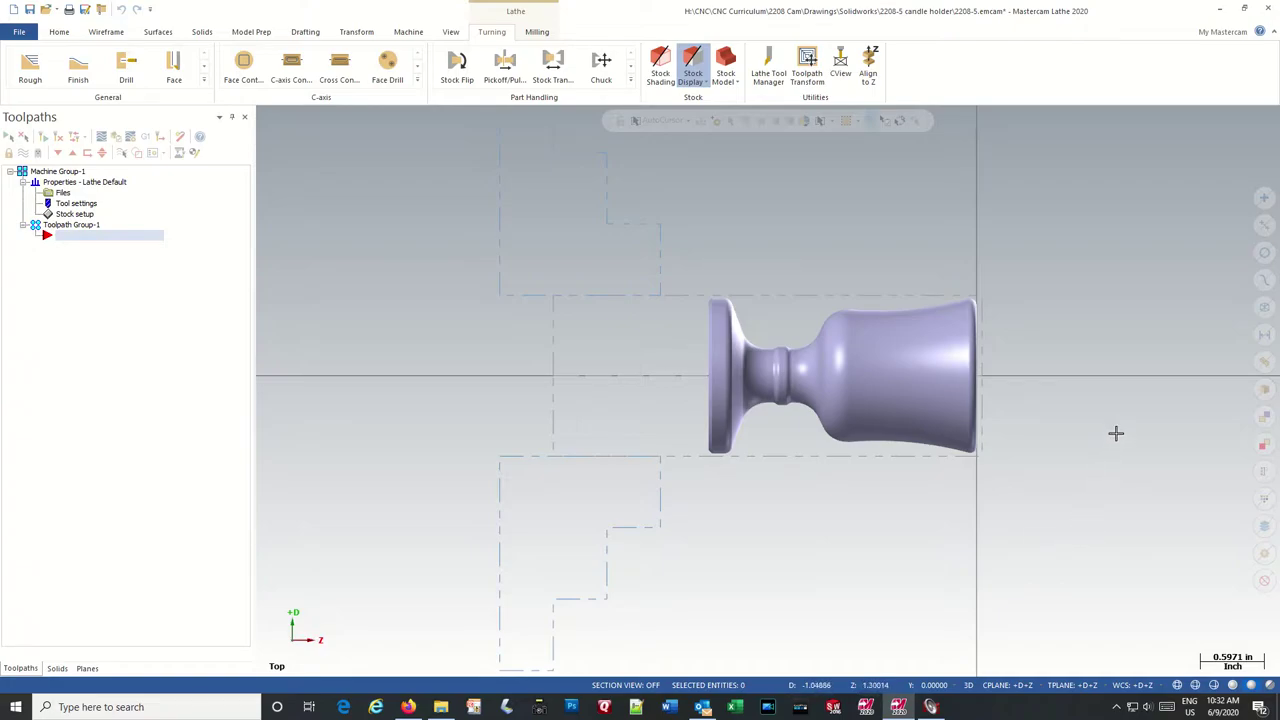
Start a Lathe Face toolpath from the General gallery with its WCS matched to the stock plane.
scroll(1160, 389, up, 1)
scroll(1160, 387, up, 2)
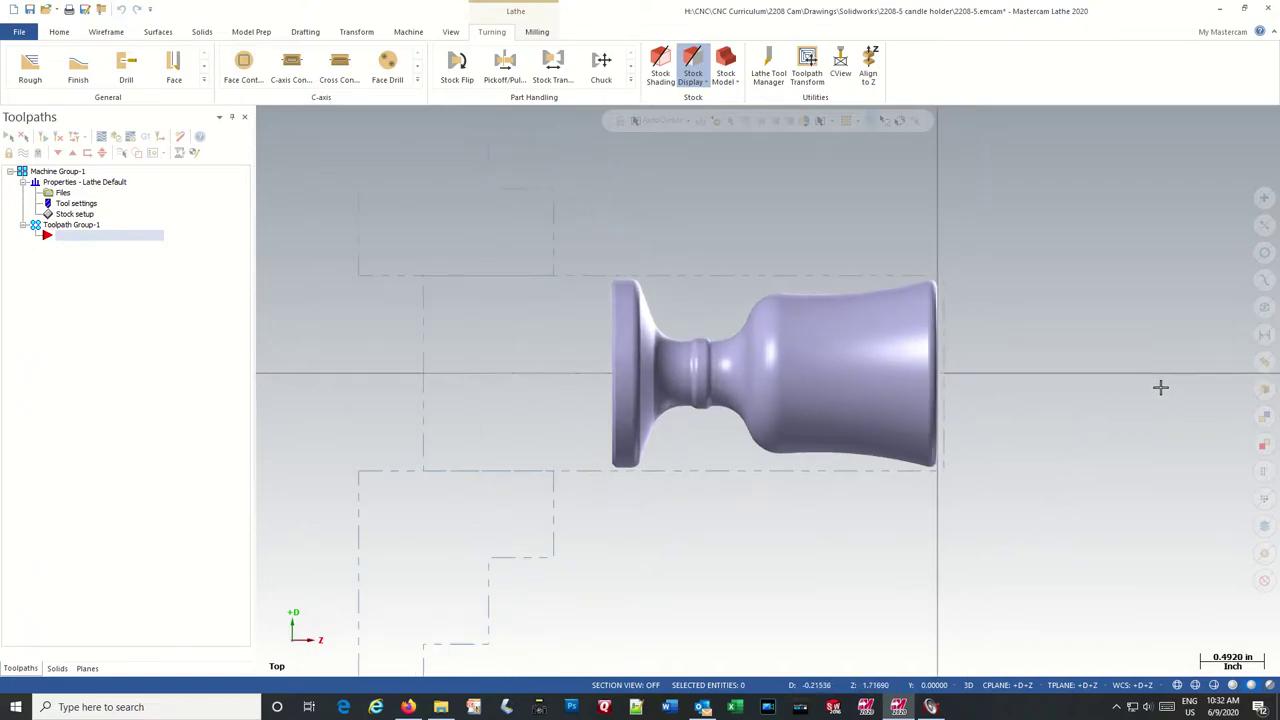
scroll(1160, 387, up, 1)
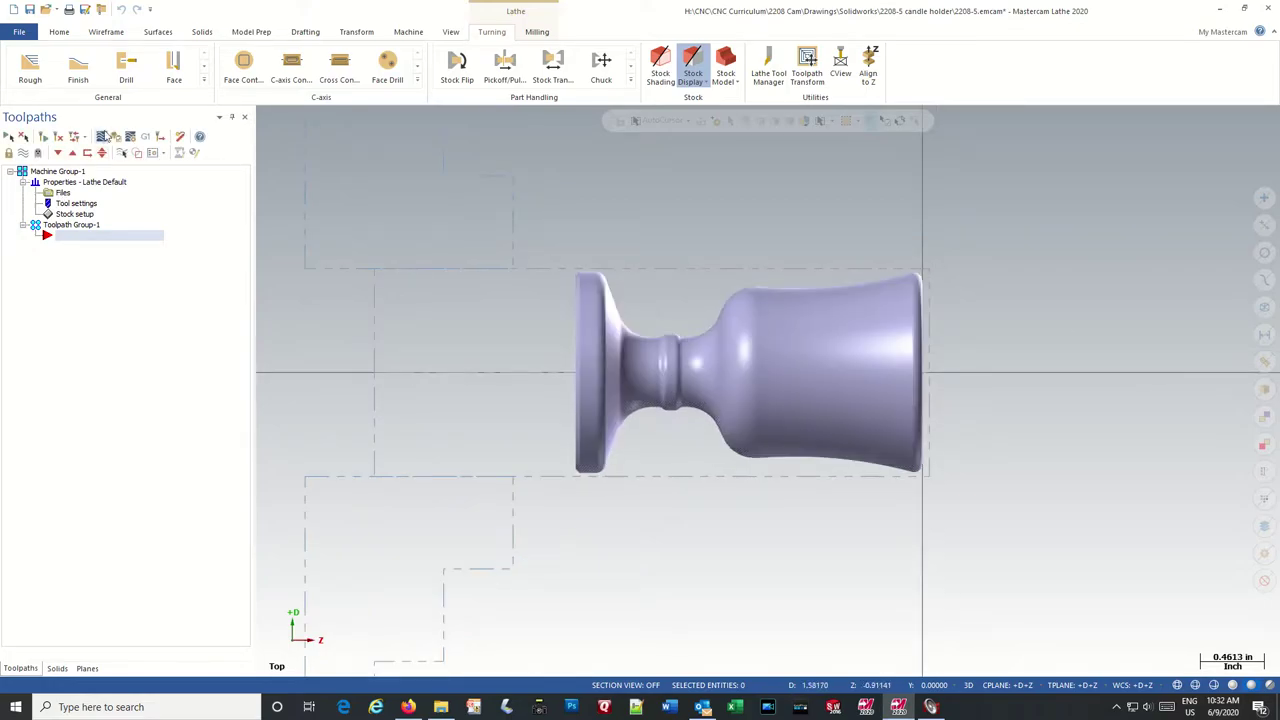
click(203, 82)
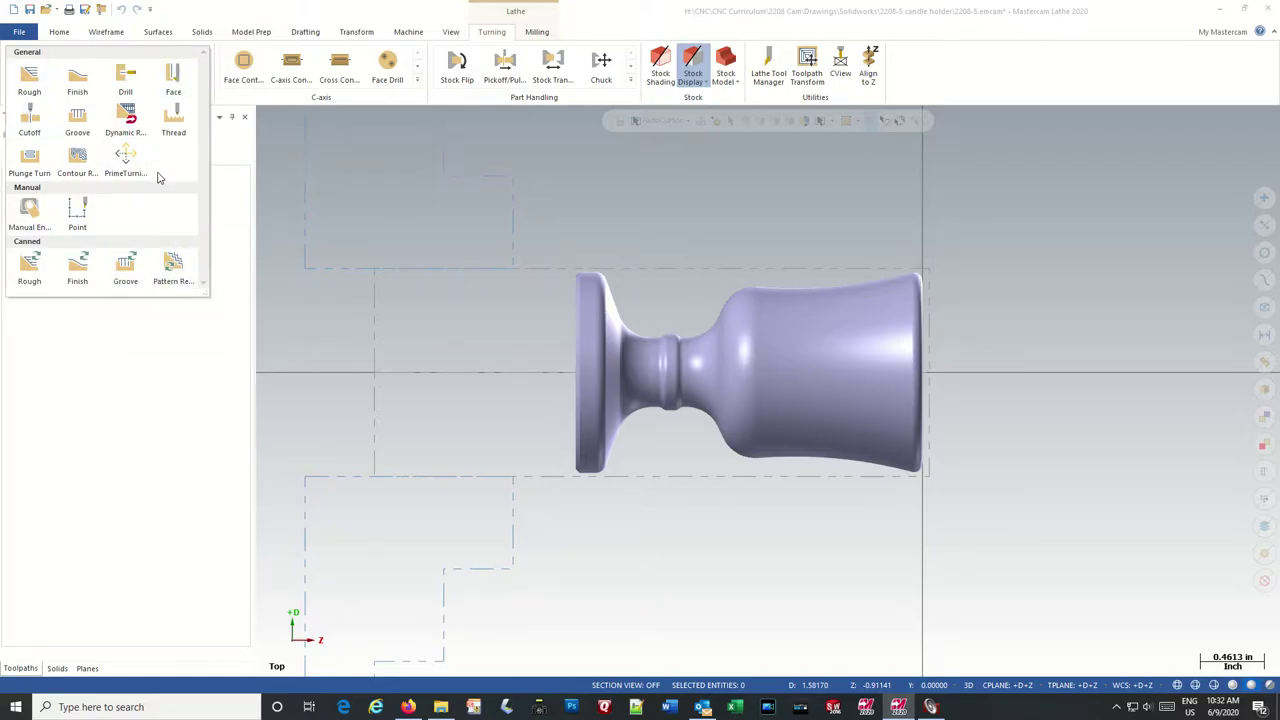
click(174, 76)
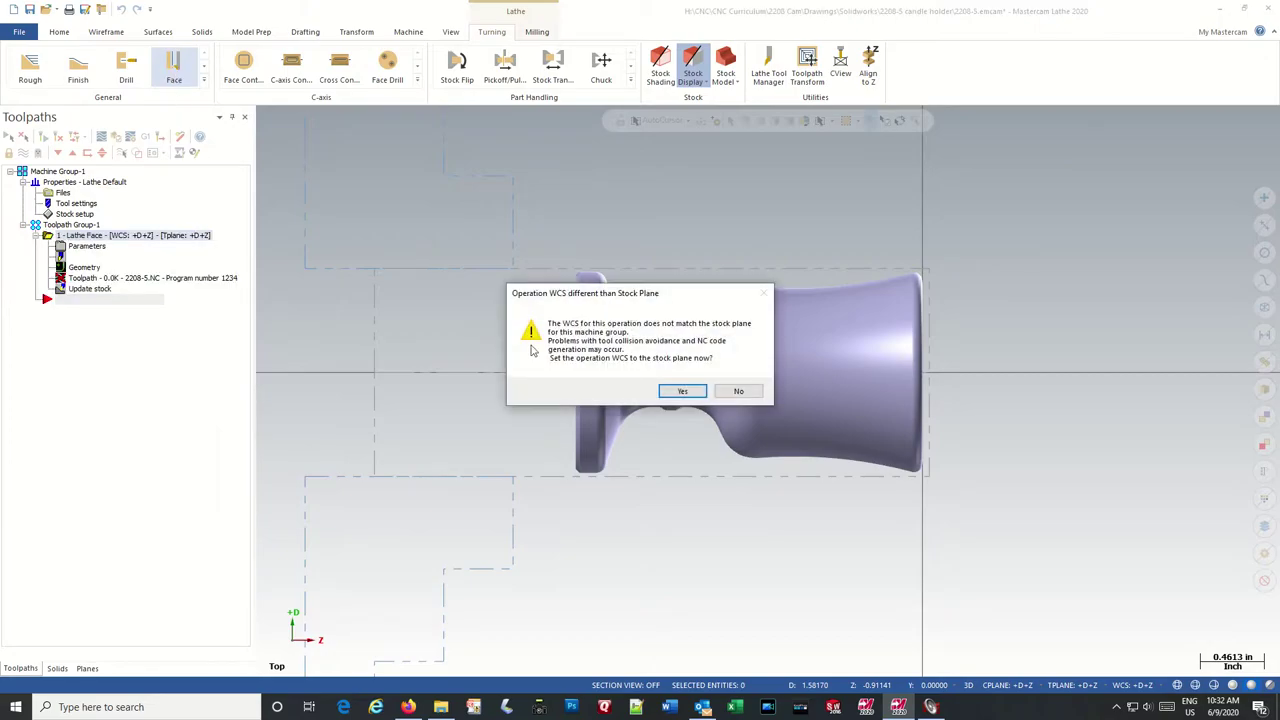
click(681, 392)
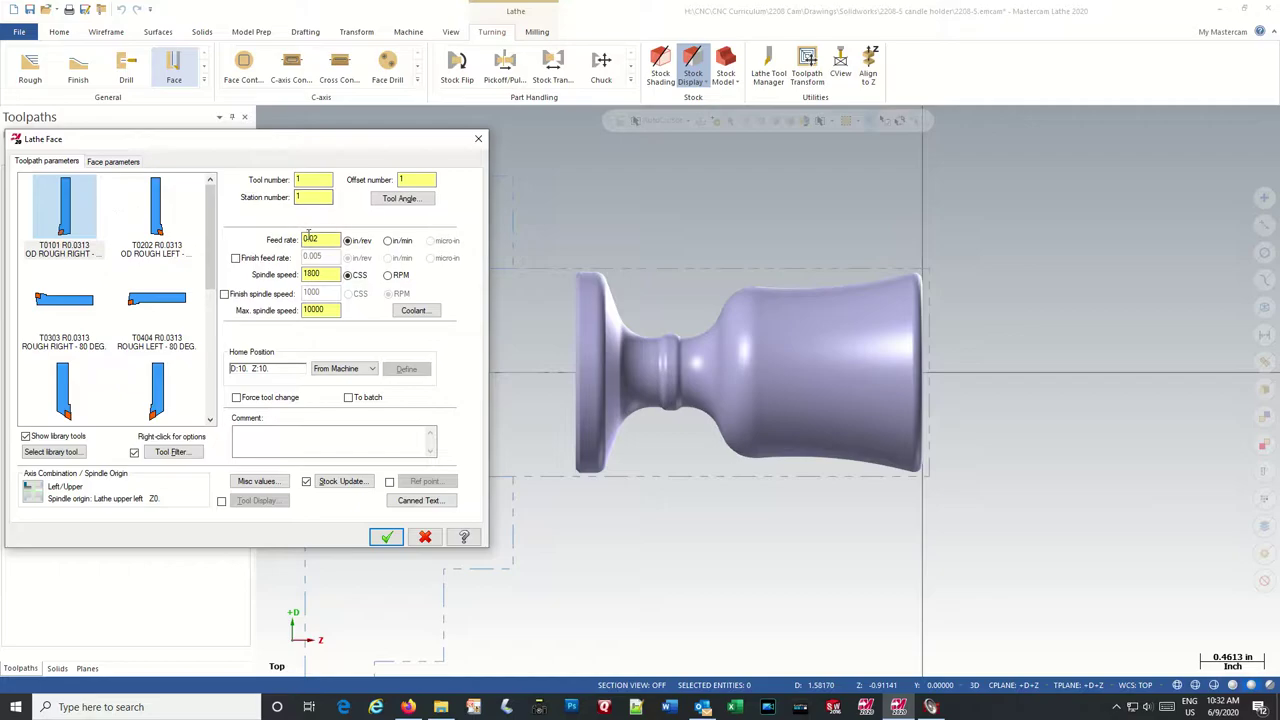
Set the face toolpath's feed rate to 0.012 and max spindle speed to 3500.
click(314, 239)
drag(311, 240, 330, 240)
text(0.012)
double_click(306, 310)
text(3500)
Turn flood coolant on for the face toolpath.
click(414, 310)
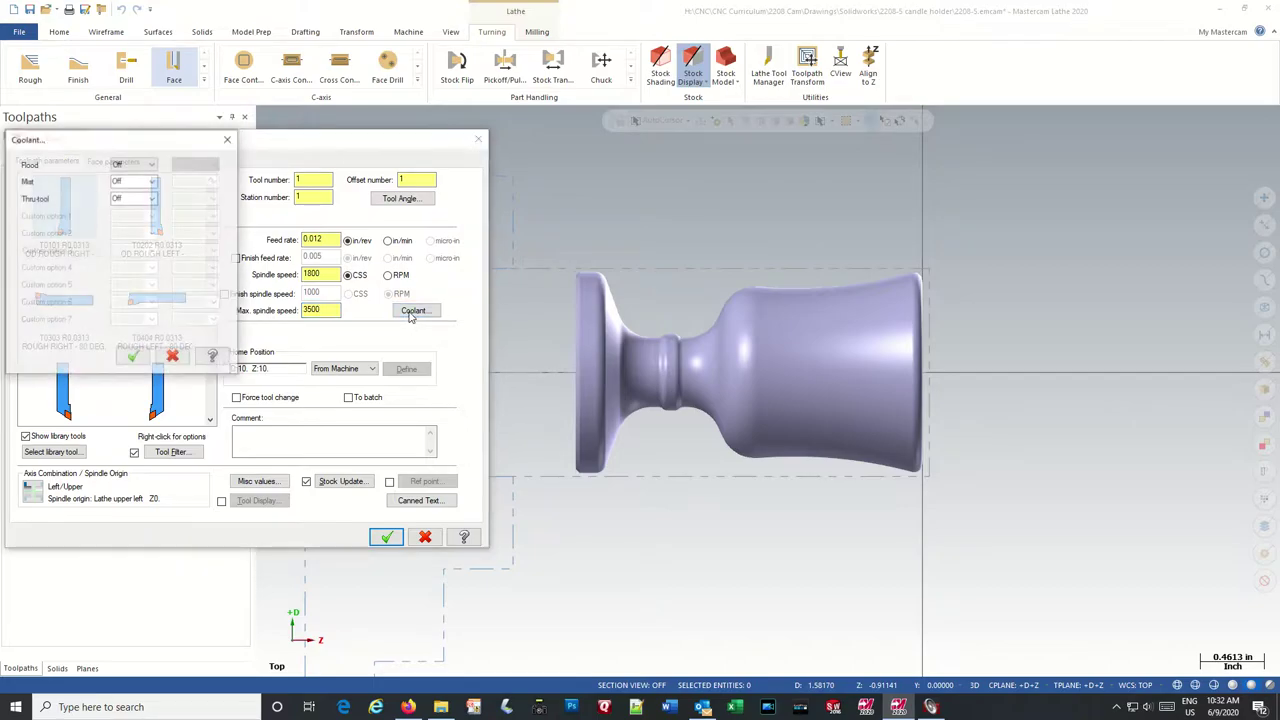
click(133, 163)
click(130, 182)
click(133, 357)
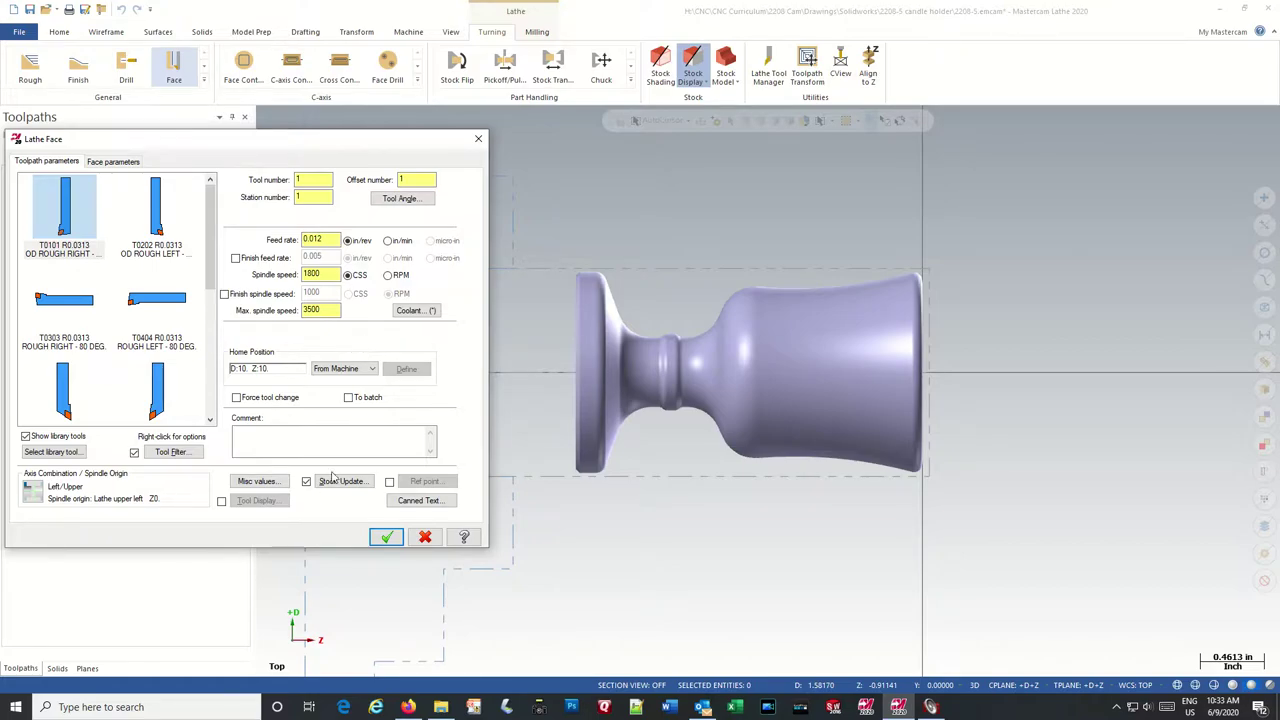
Add the comment 'Rough and Finish Face' to the face toolpath.
click(255, 483)
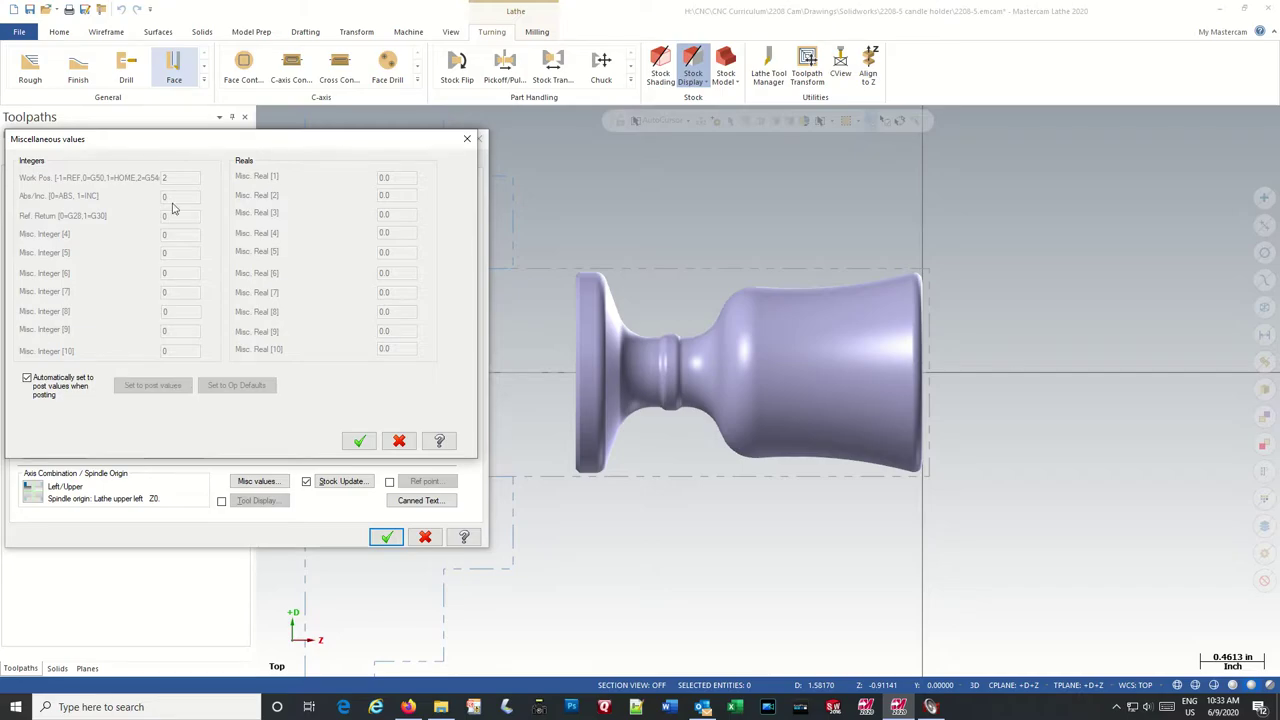
click(399, 441)
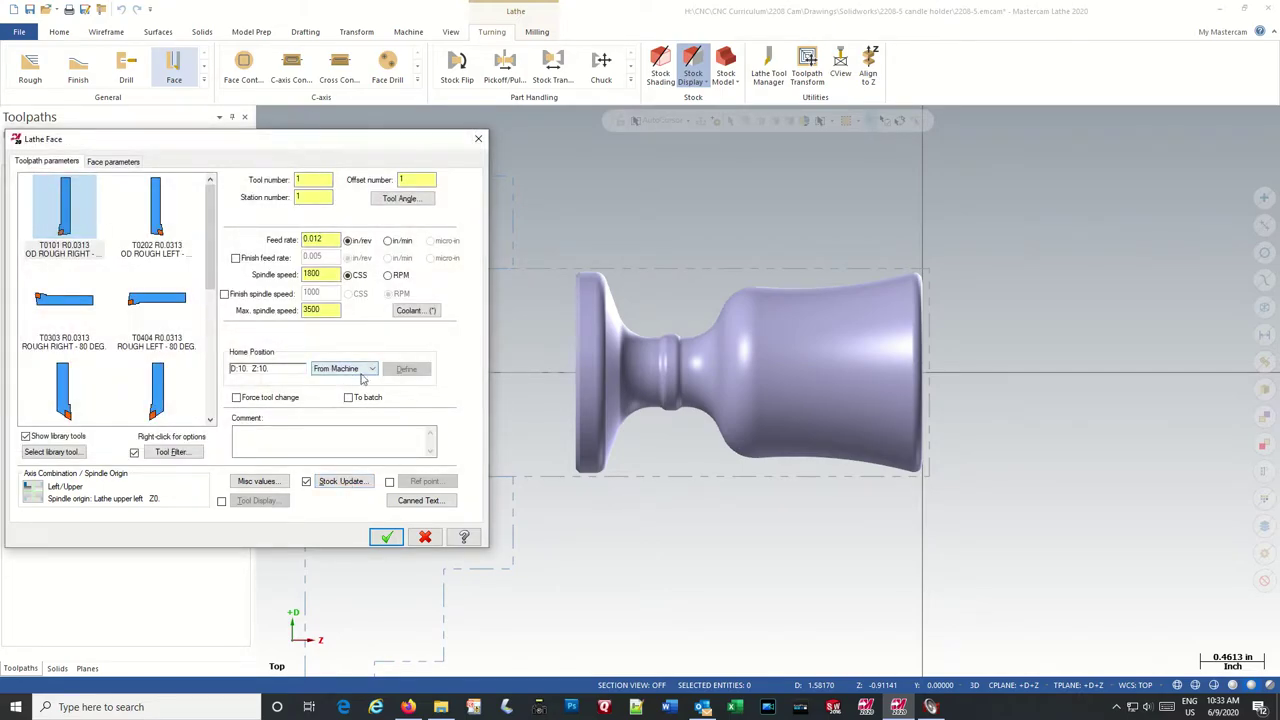
click(245, 435)
text(Rough and Finish Face)
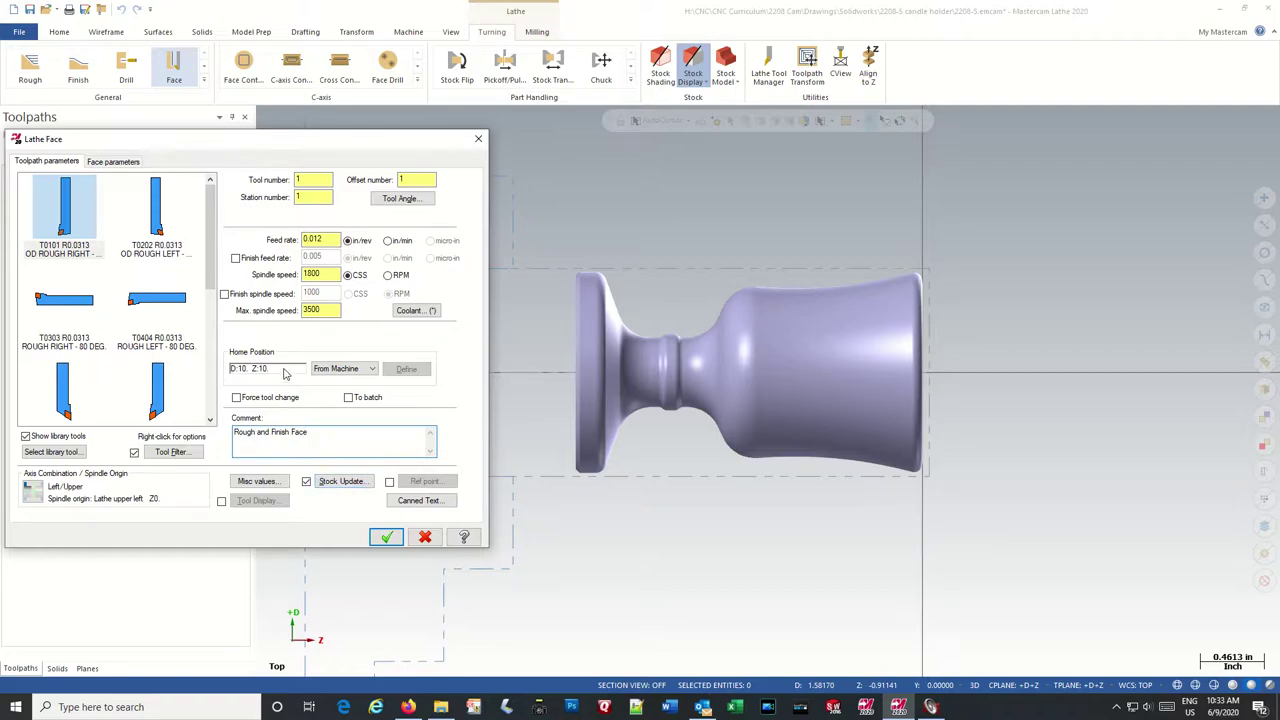
click(110, 166)
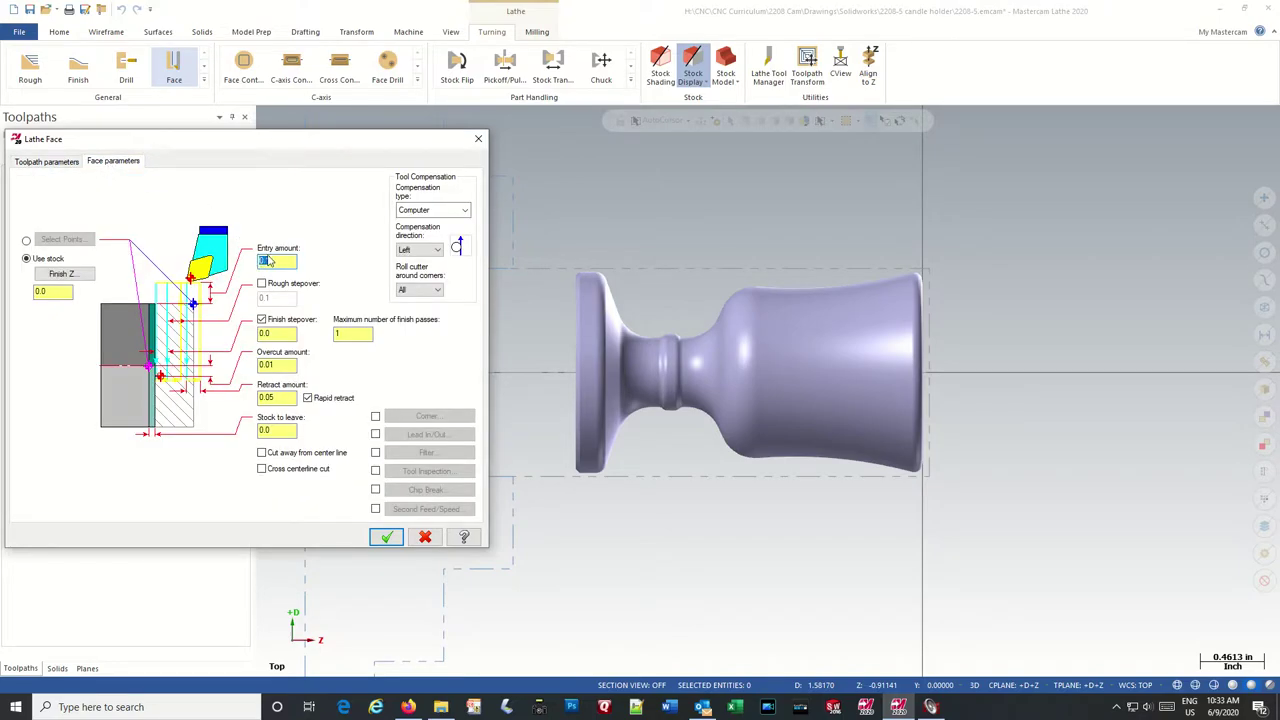
Use rough stepover 0.03 and finish stepover 0.005, then generate the face toolpath.
double_click(44, 290)
click(262, 285)
text(0.03)
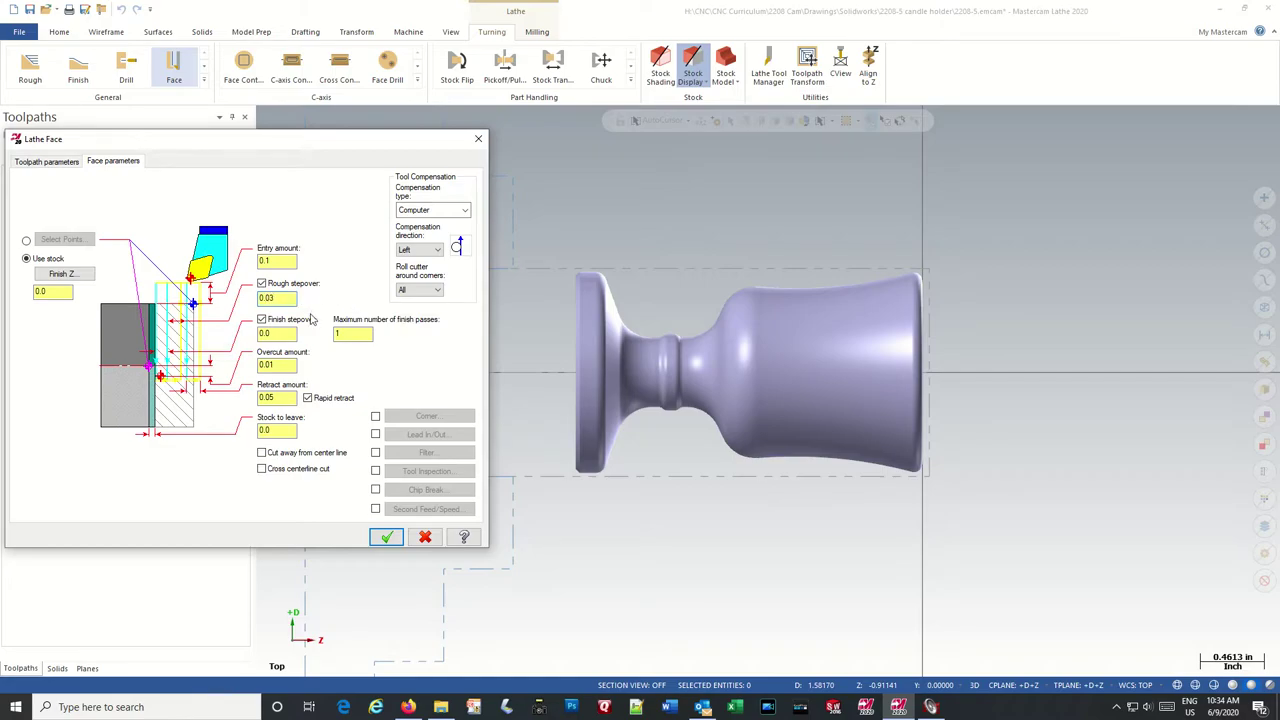
click(279, 335)
text(05)
click(386, 538)
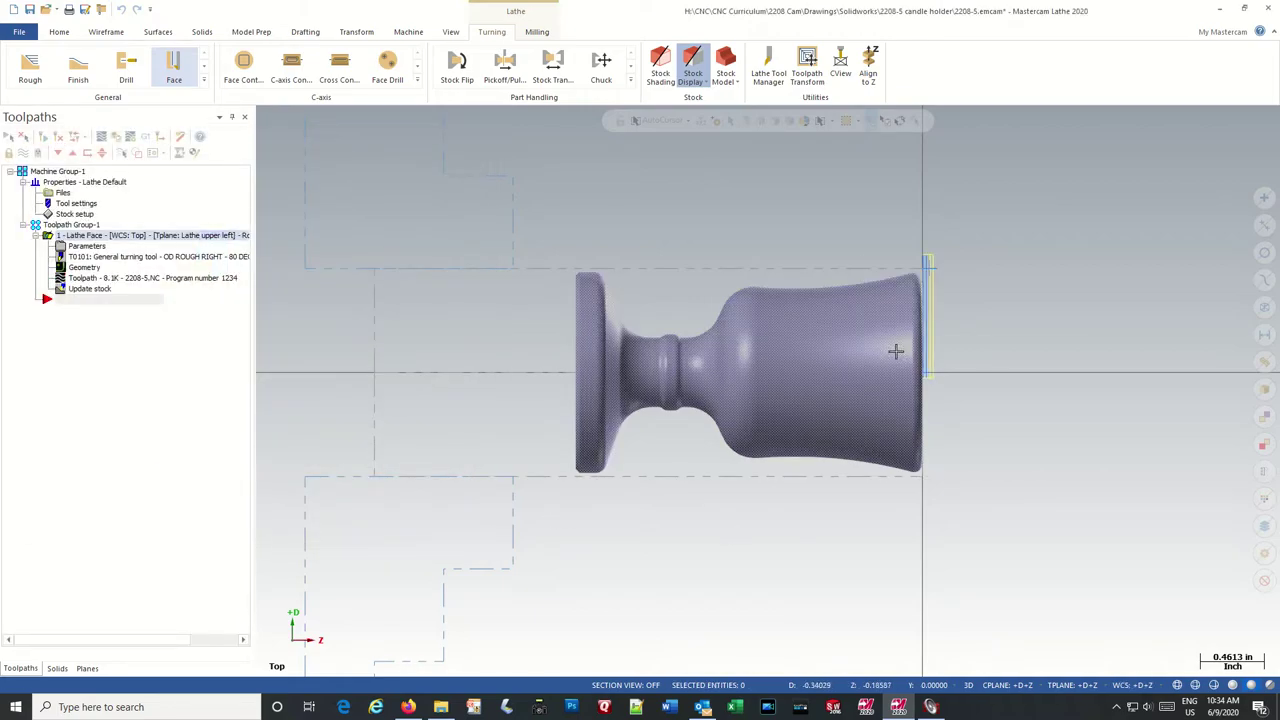
scroll(926, 277, up, 2)
scroll(940, 290, up, 2)
scroll(990, 298, up, 1)
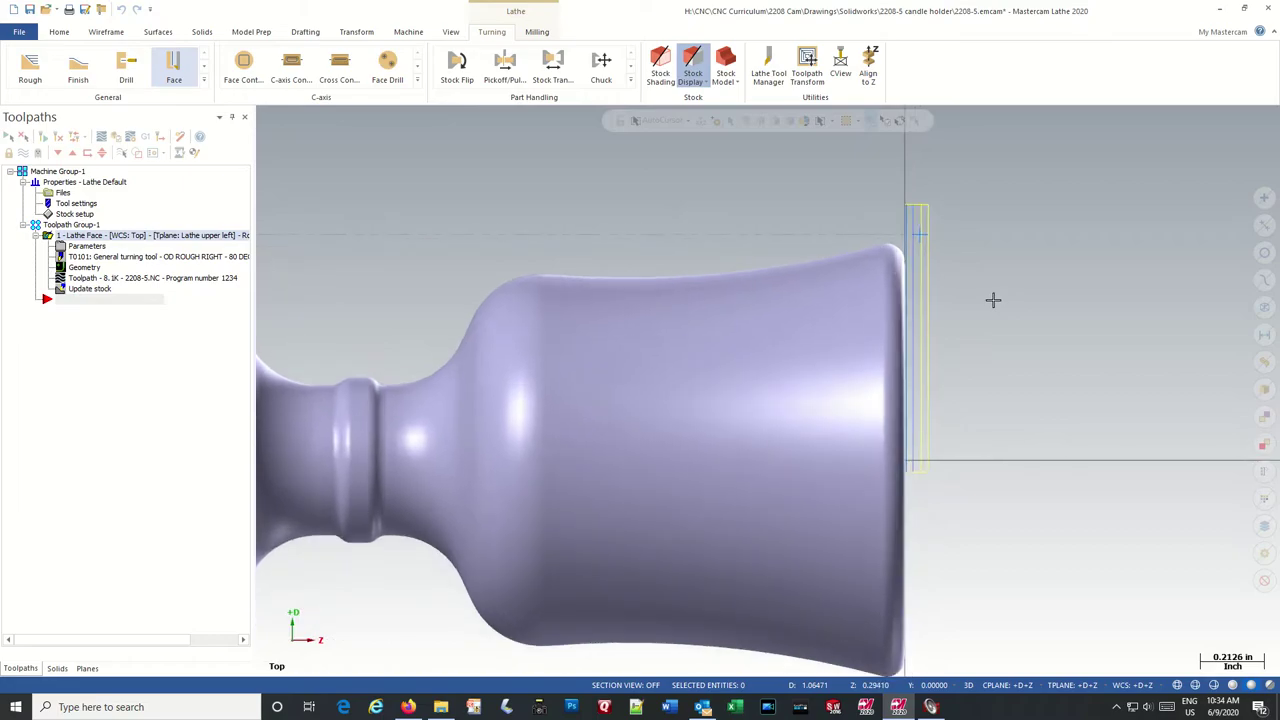
scroll(986, 307, up, 1)
scroll(983, 314, down, 1)
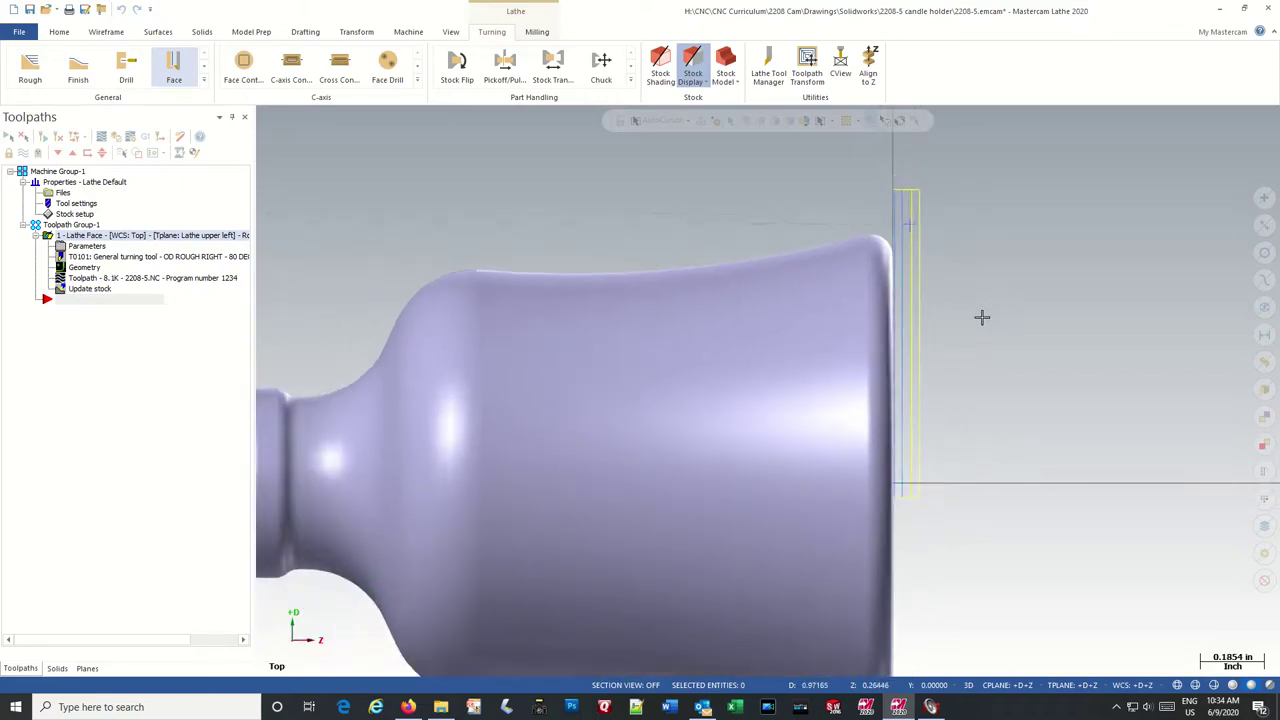
scroll(974, 329, down, 1)
scroll(983, 329, down, 2)
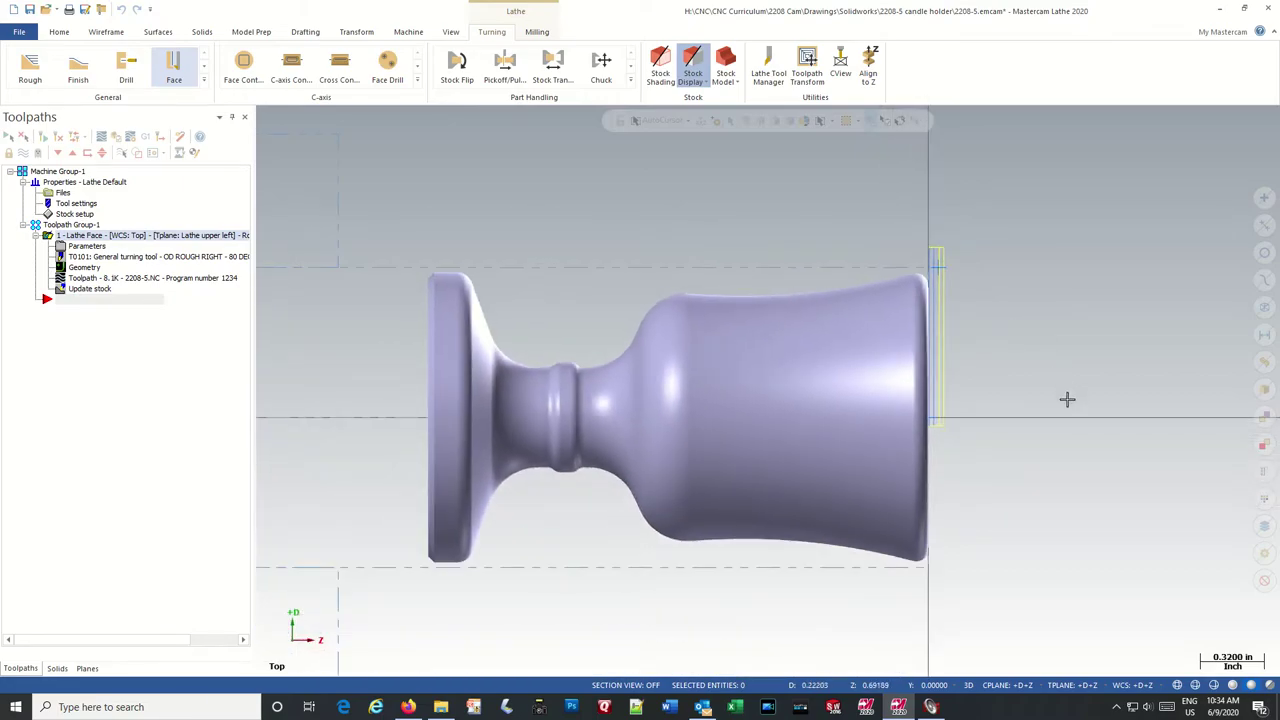
scroll(1063, 420, down, 1)
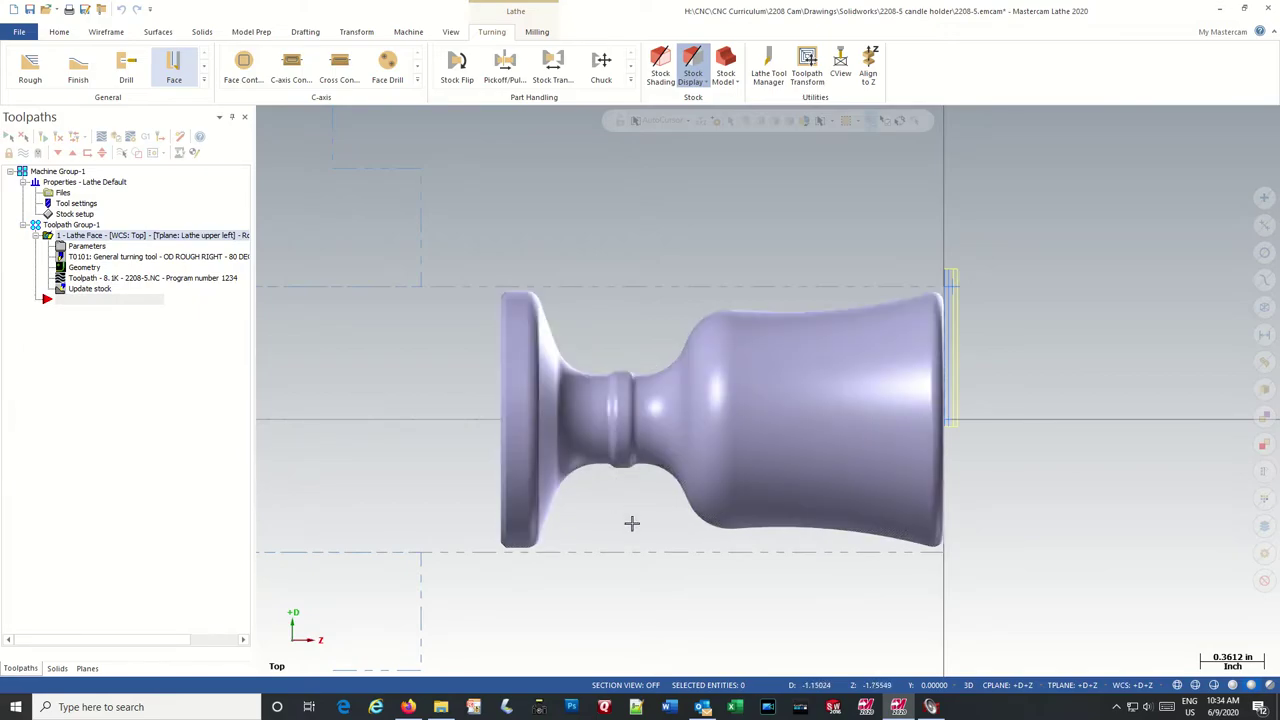
scroll(1066, 579, up, 1)
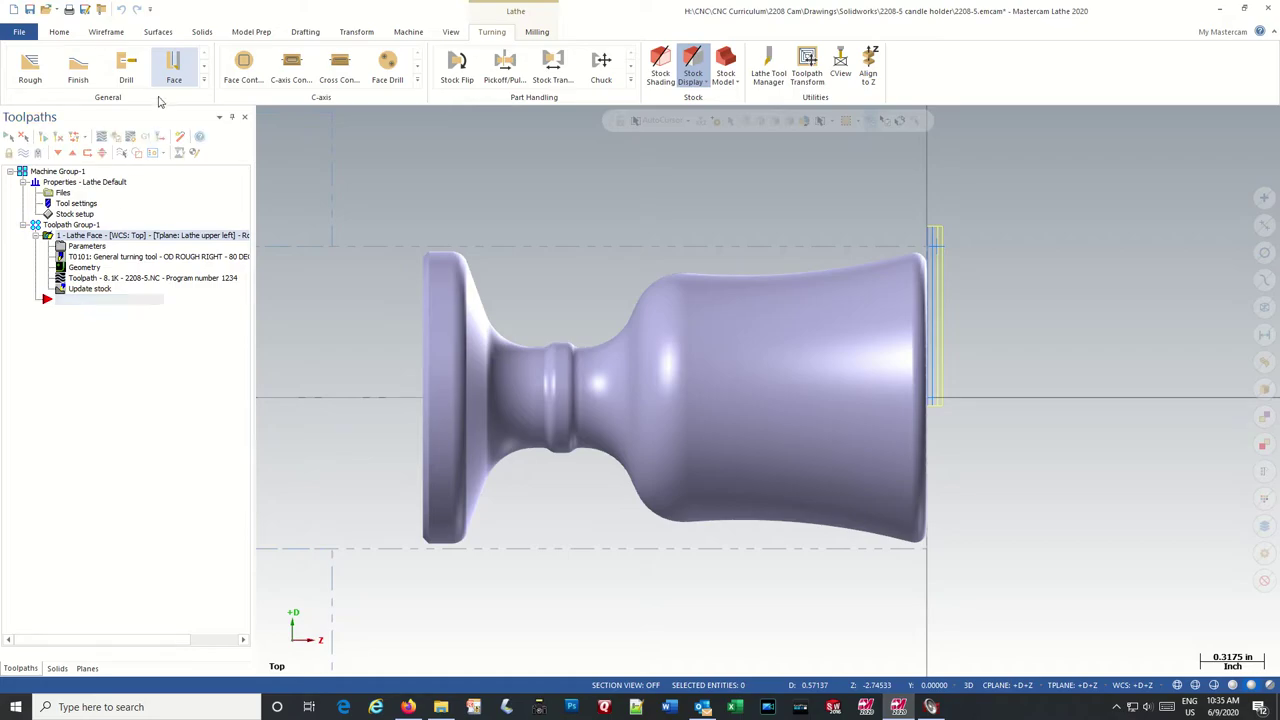
Start a Lathe Drill toolpath and open the T125125 0.75-diameter drill for editing.
click(126, 70)
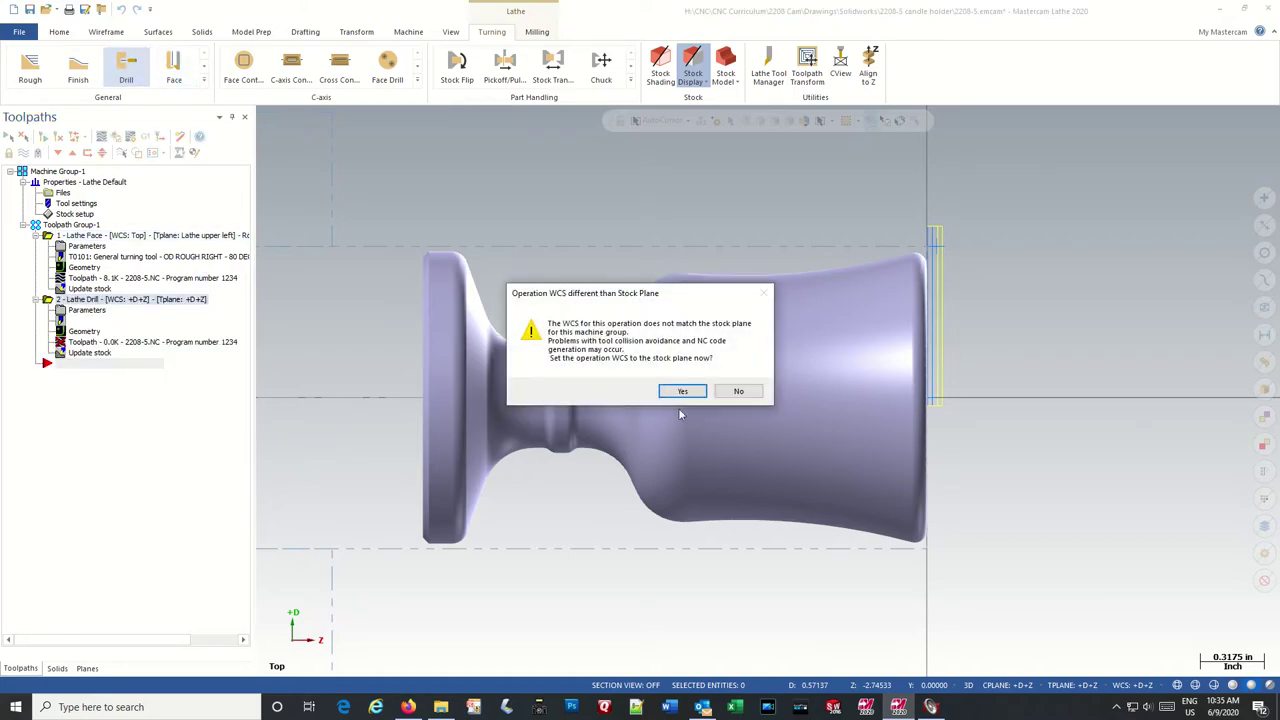
click(683, 391)
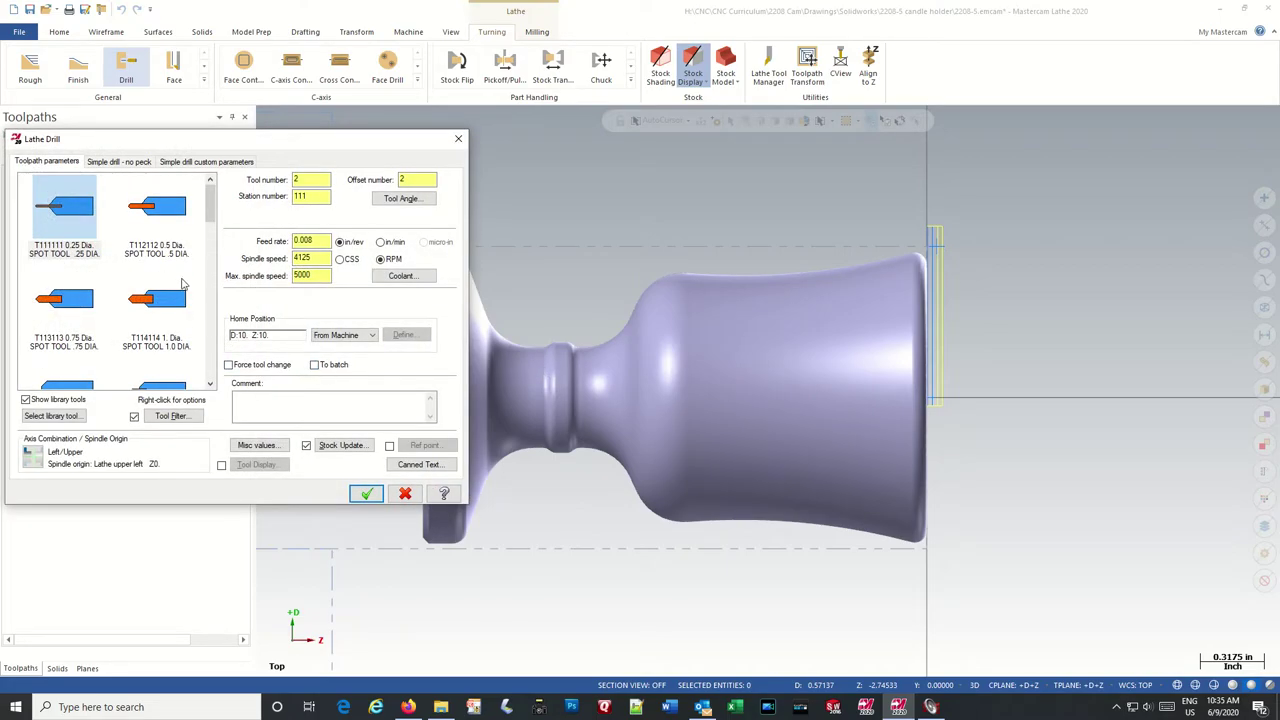
drag(210, 215, 210, 222)
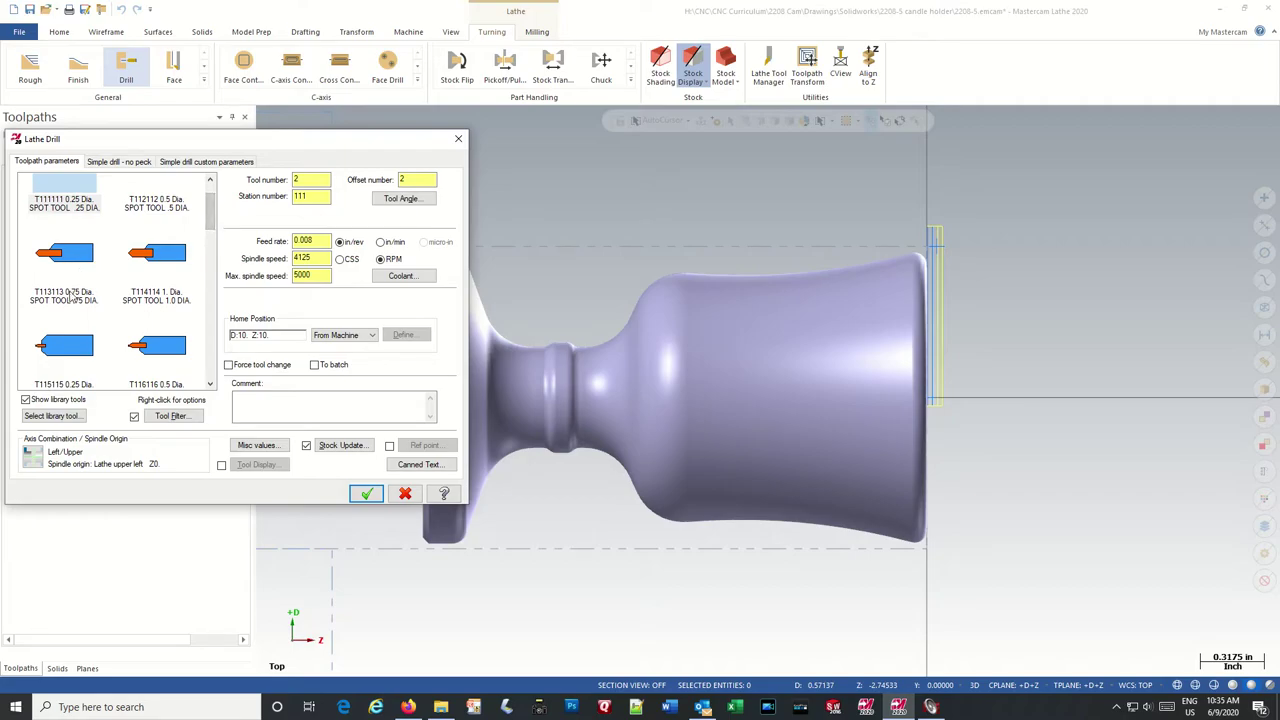
scroll(52, 263, down, 3)
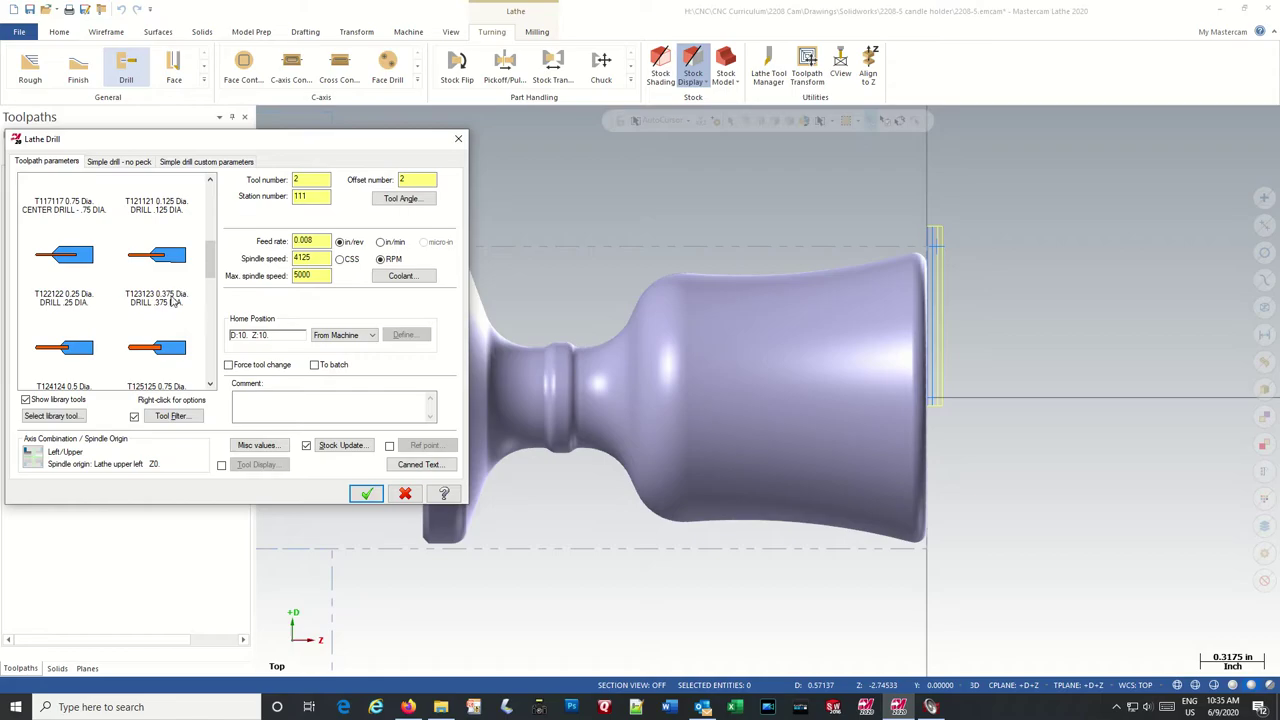
scroll(185, 292, down, 1)
scroll(190, 293, down, 2)
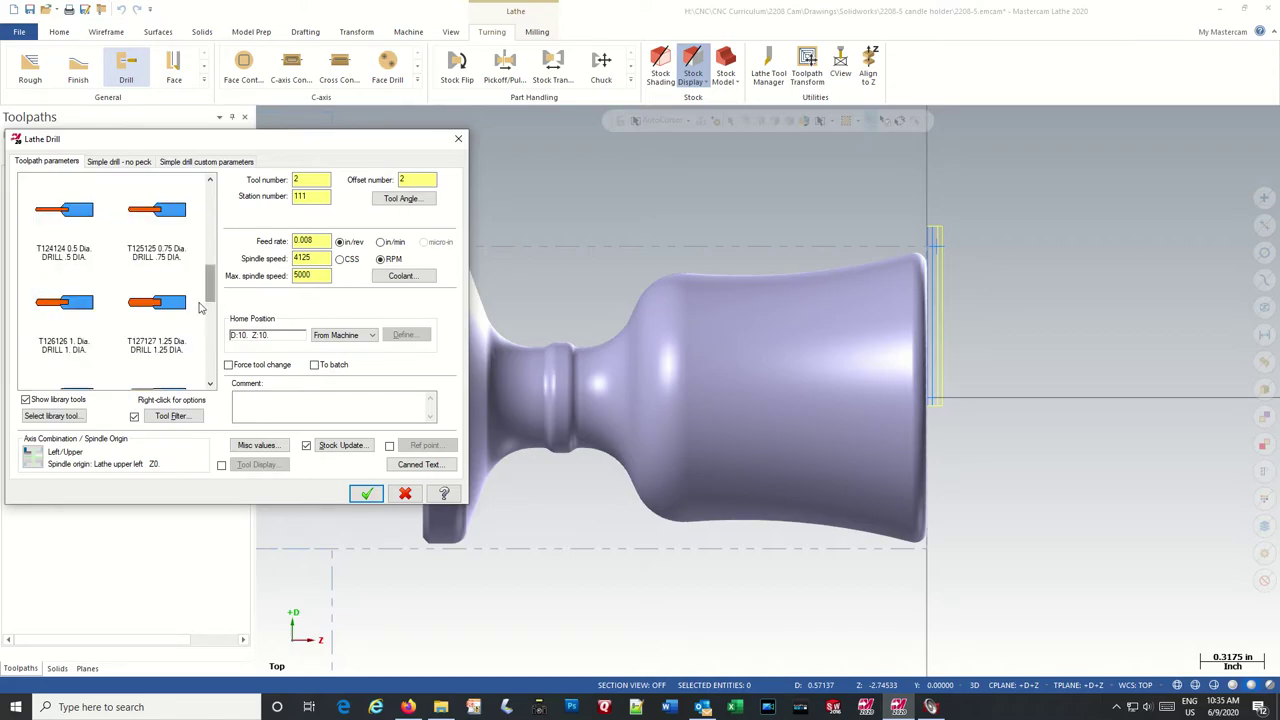
click(168, 255)
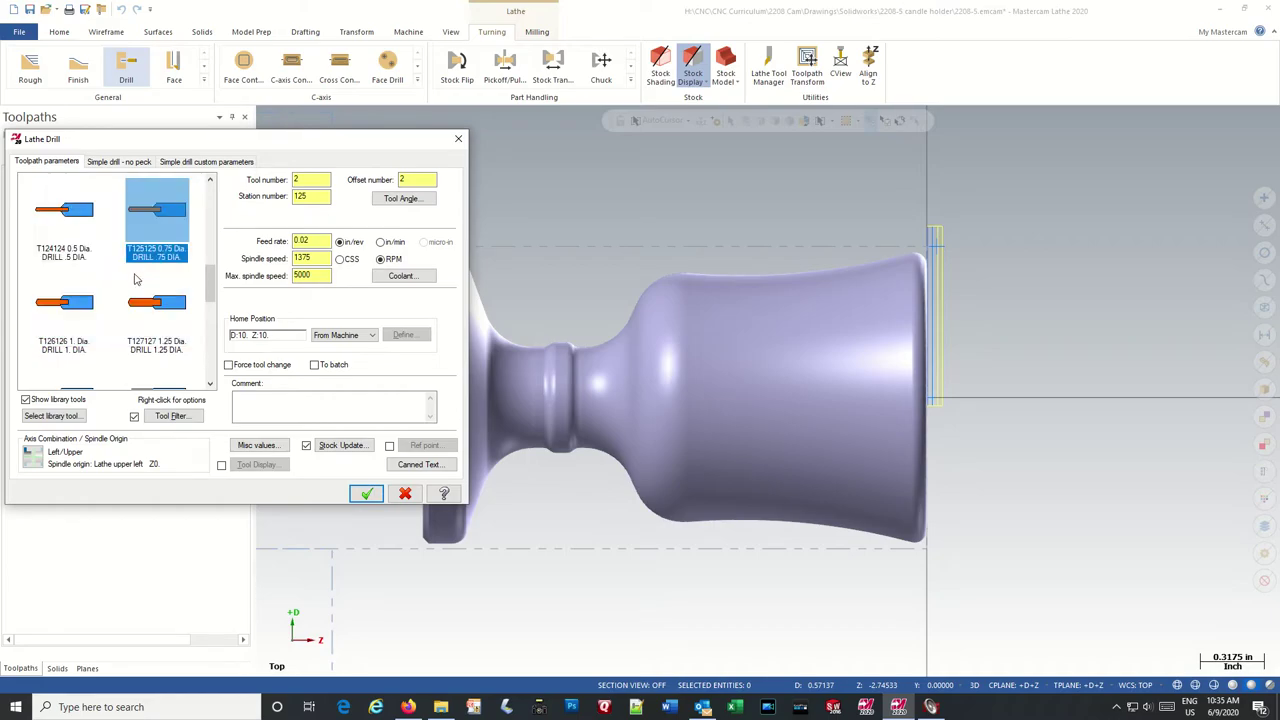
right_click(145, 220)
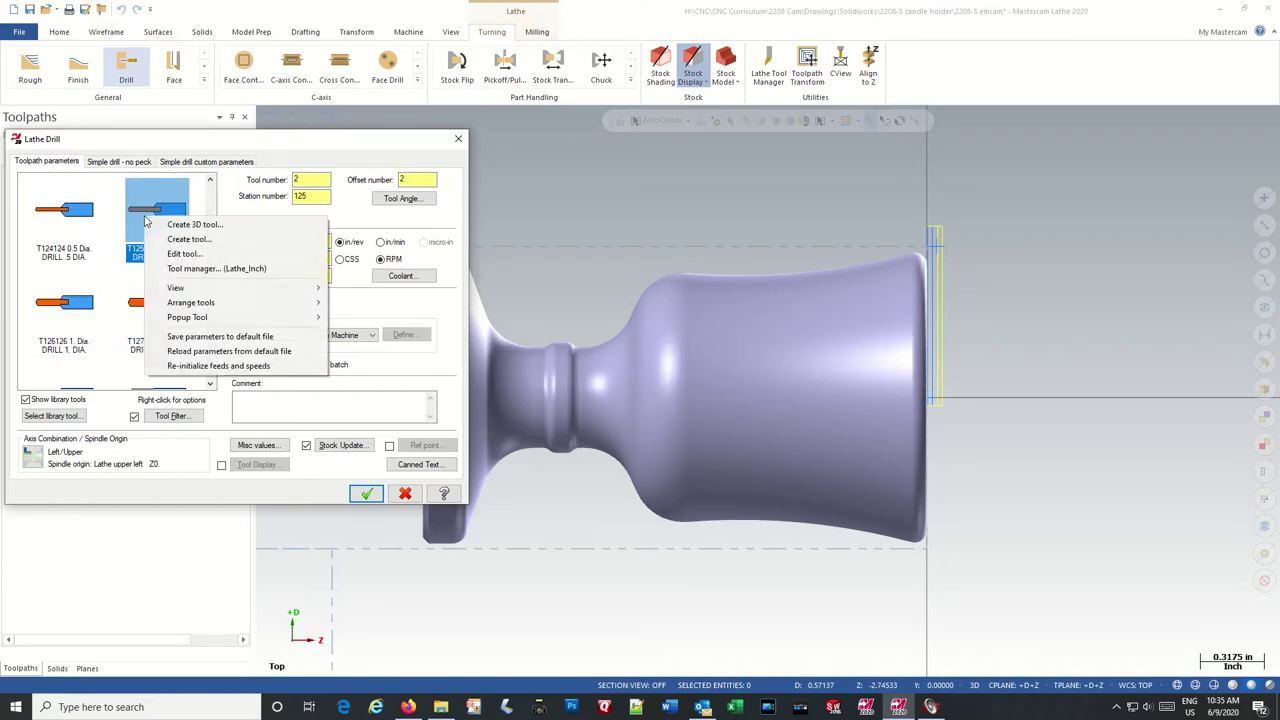
click(185, 254)
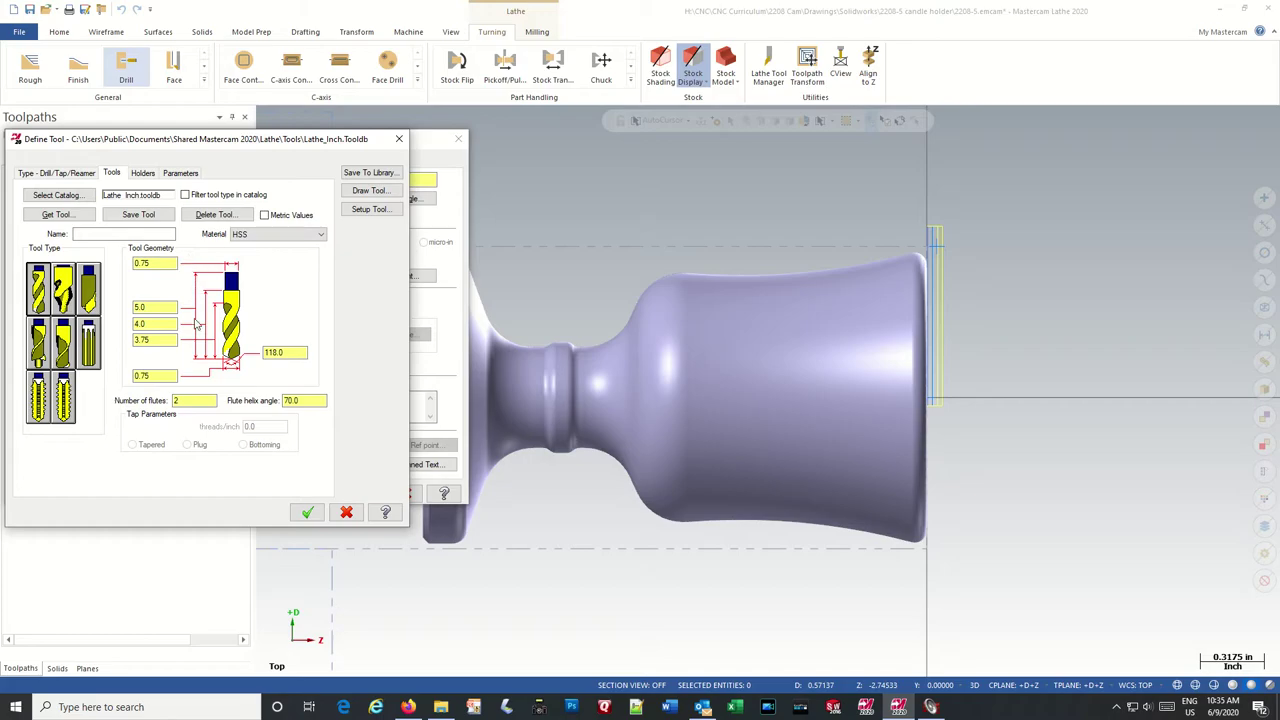
Change the 0.75 drill's point angle from 118 to 180 and its material to Carbide.
click(275, 356)
drag(265, 352, 296, 351)
text(1)
key(Return)
click(240, 236)
click(255, 256)
click(140, 176)
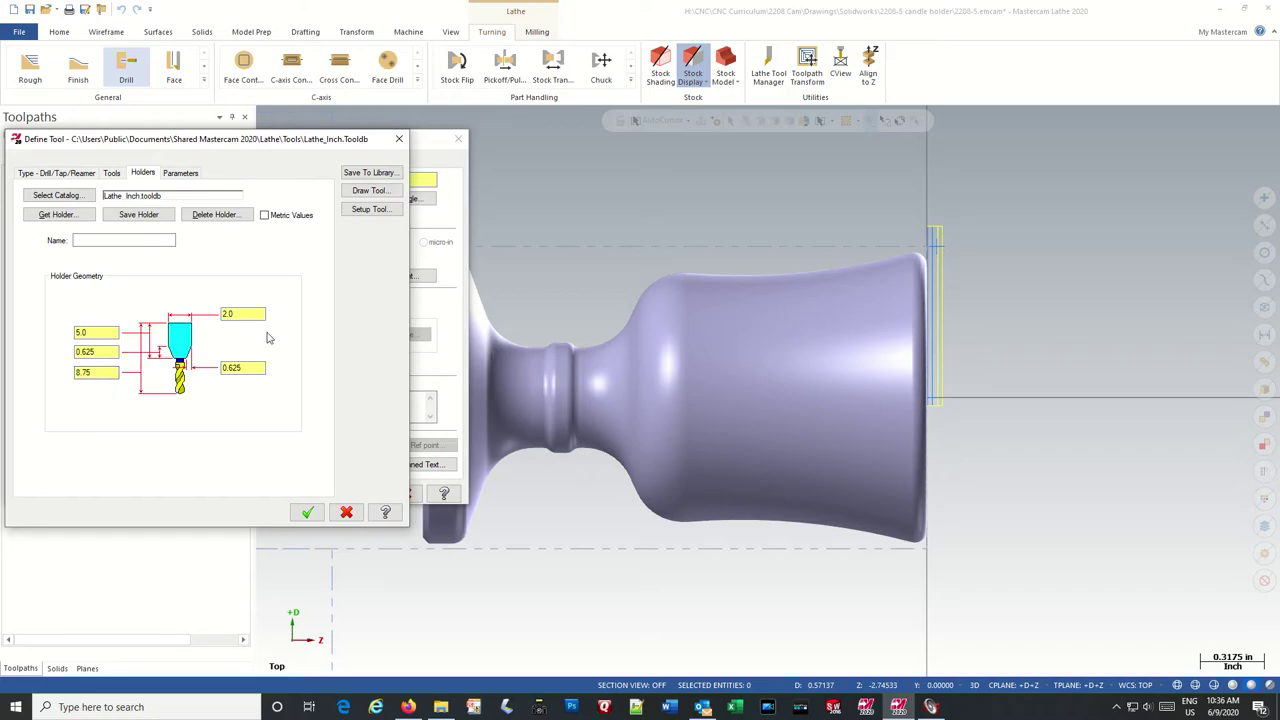
Give the drill a default feed of 0.002 and a spindle speed of 1200 RPM.
click(181, 174)
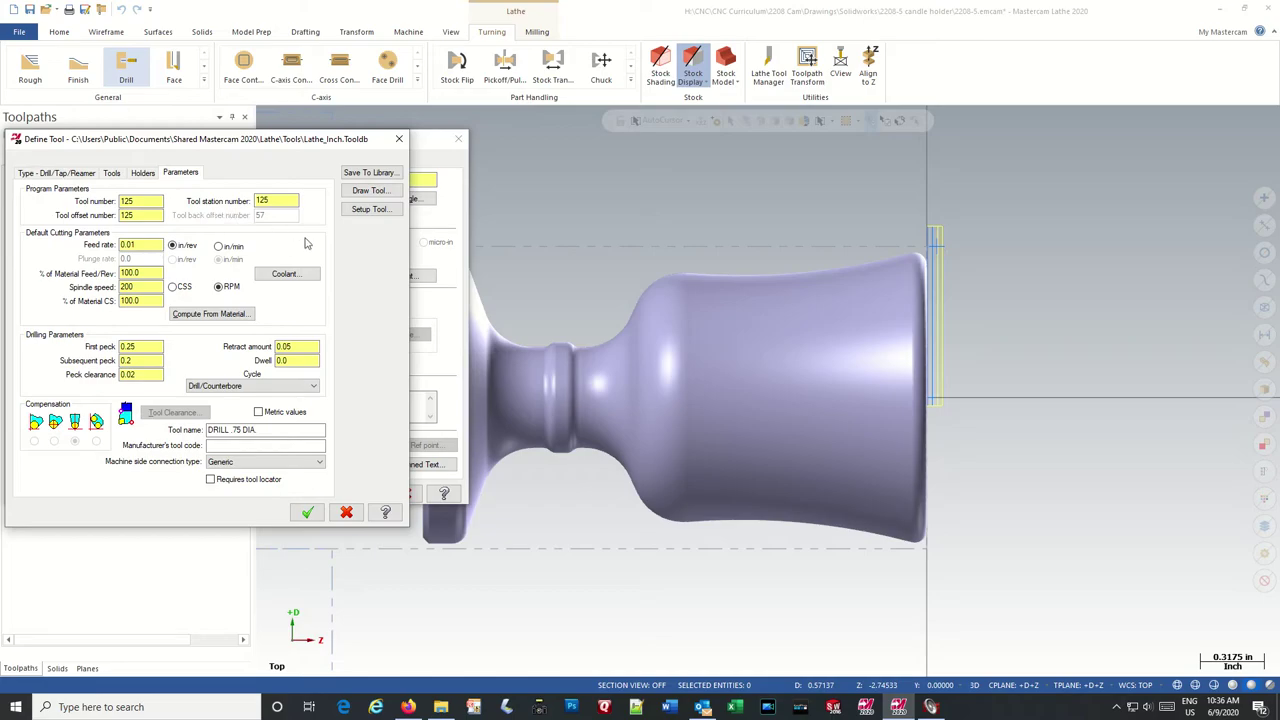
click(137, 244)
text(02)
click(149, 276)
click(218, 288)
drag(142, 287, 107, 288)
text(1)
Keep the Drill/Counterbore cycle and accept the edited drill definition.
click(236, 386)
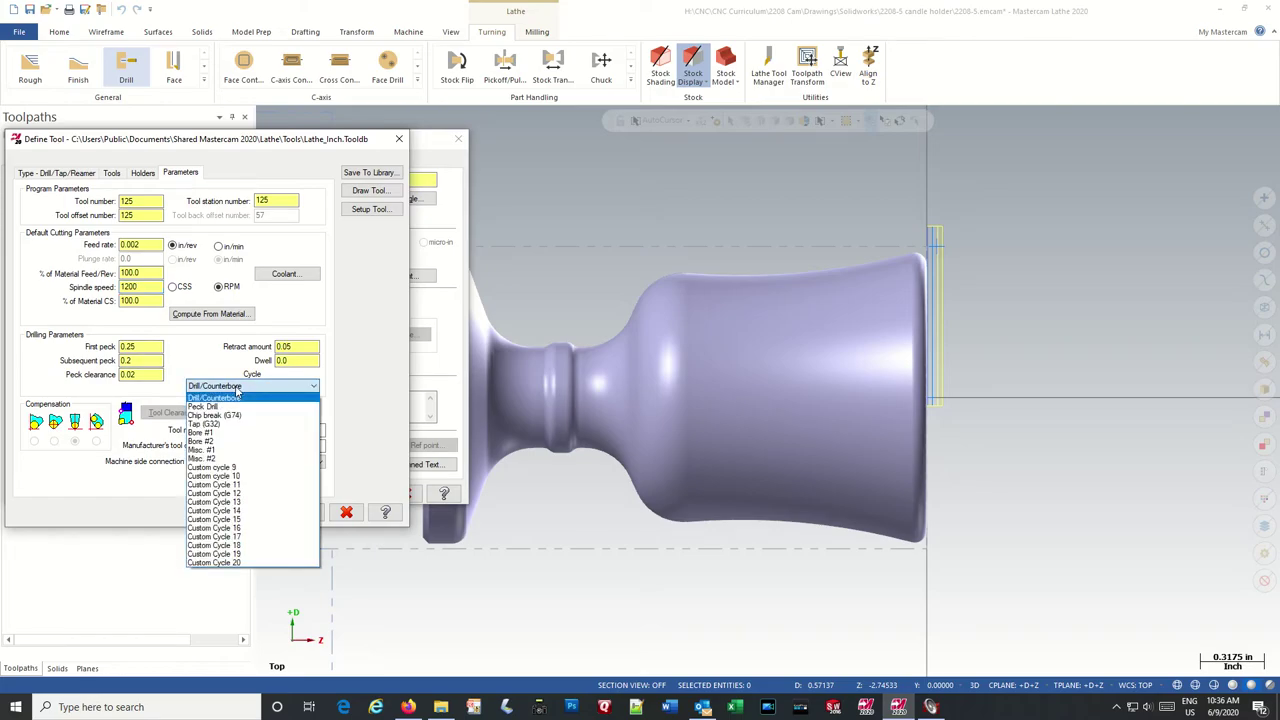
click(237, 392)
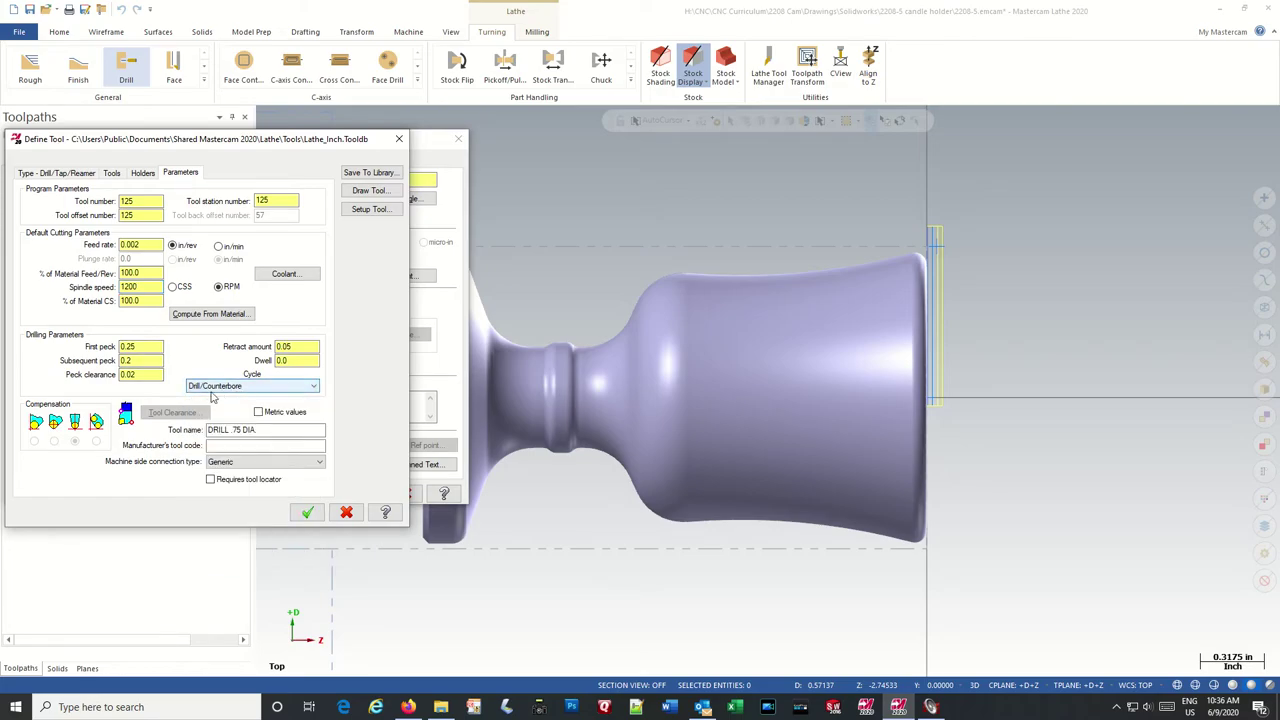
click(299, 432)
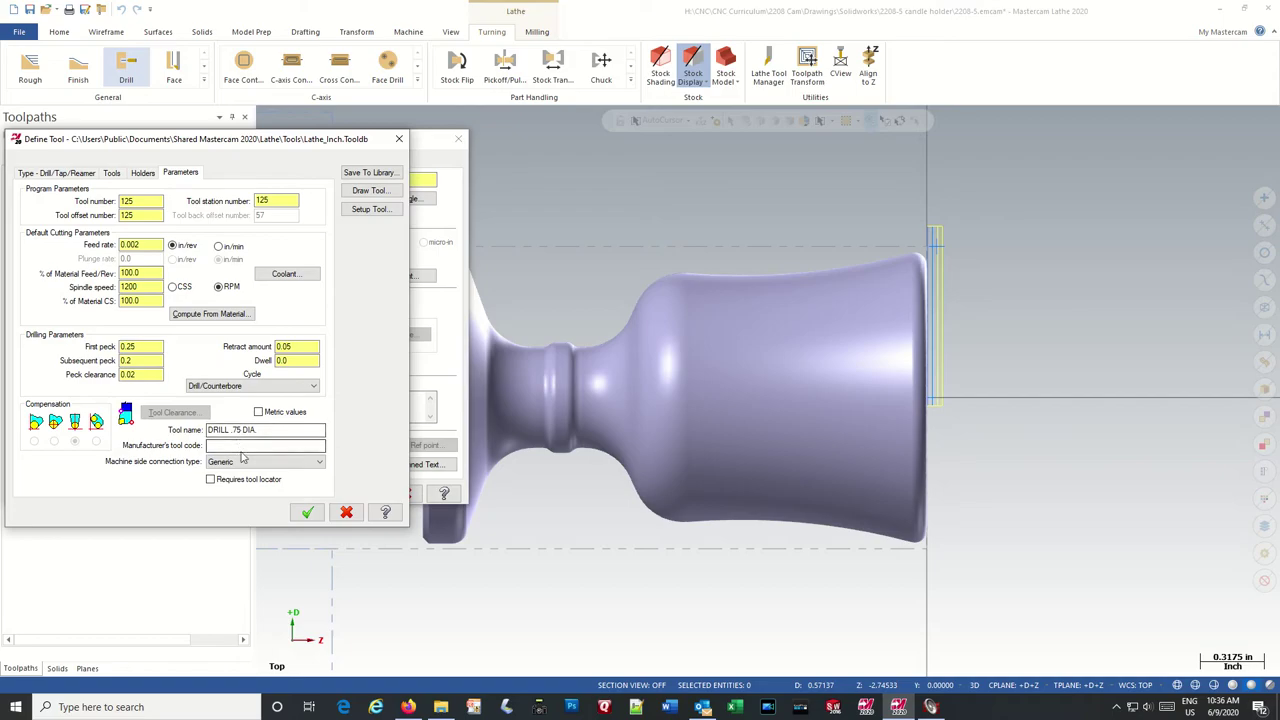
click(218, 286)
click(307, 512)
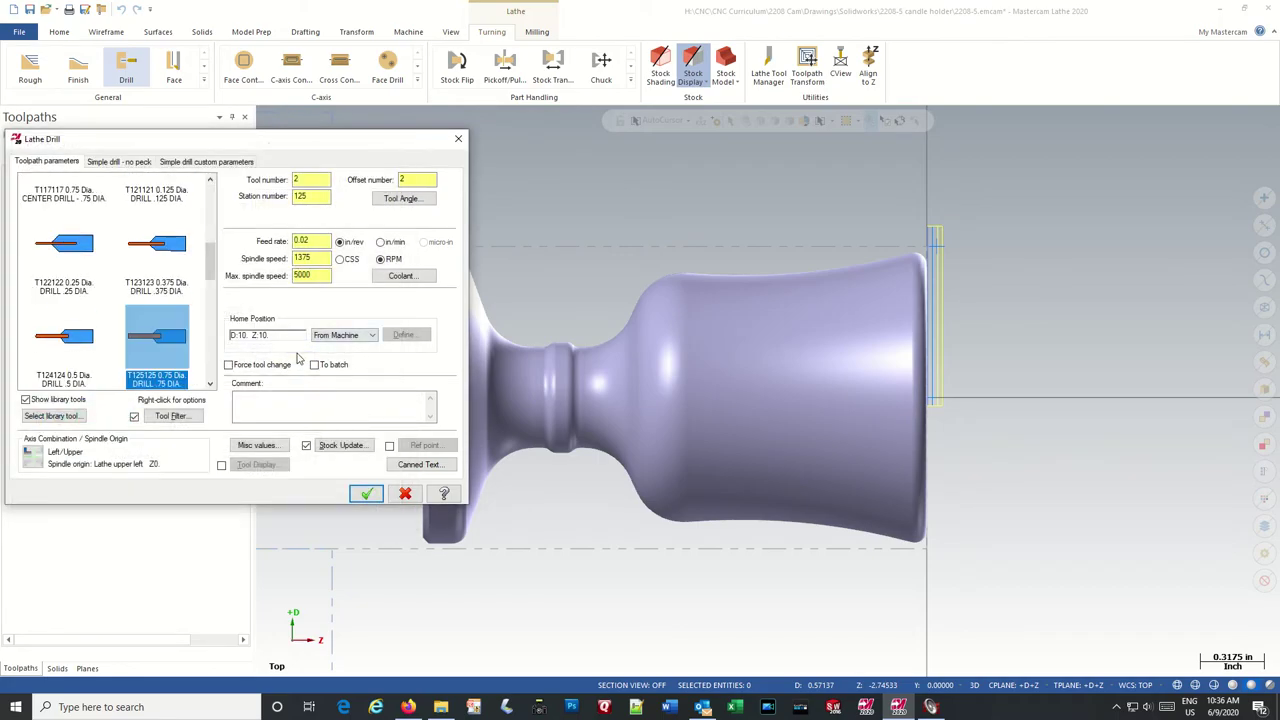
Make the no-peck cycle's 0.25 clearance and 0.1 retract absolute values.
click(115, 165)
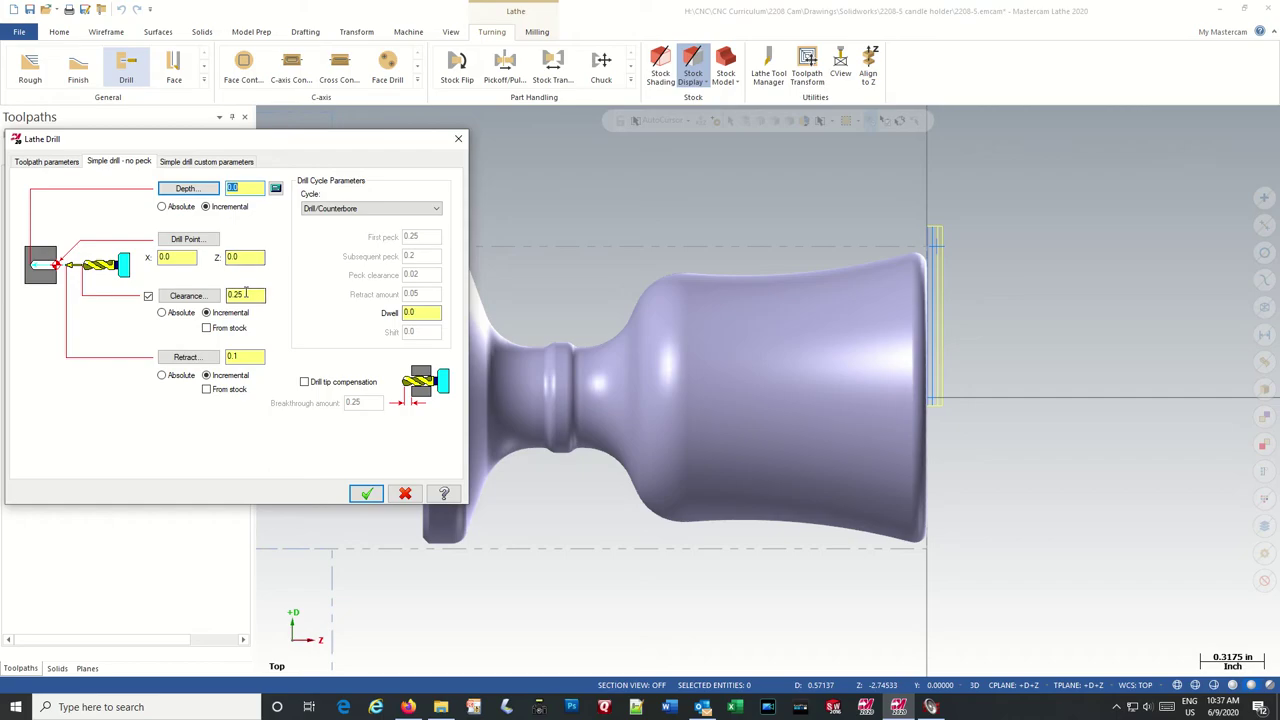
click(161, 313)
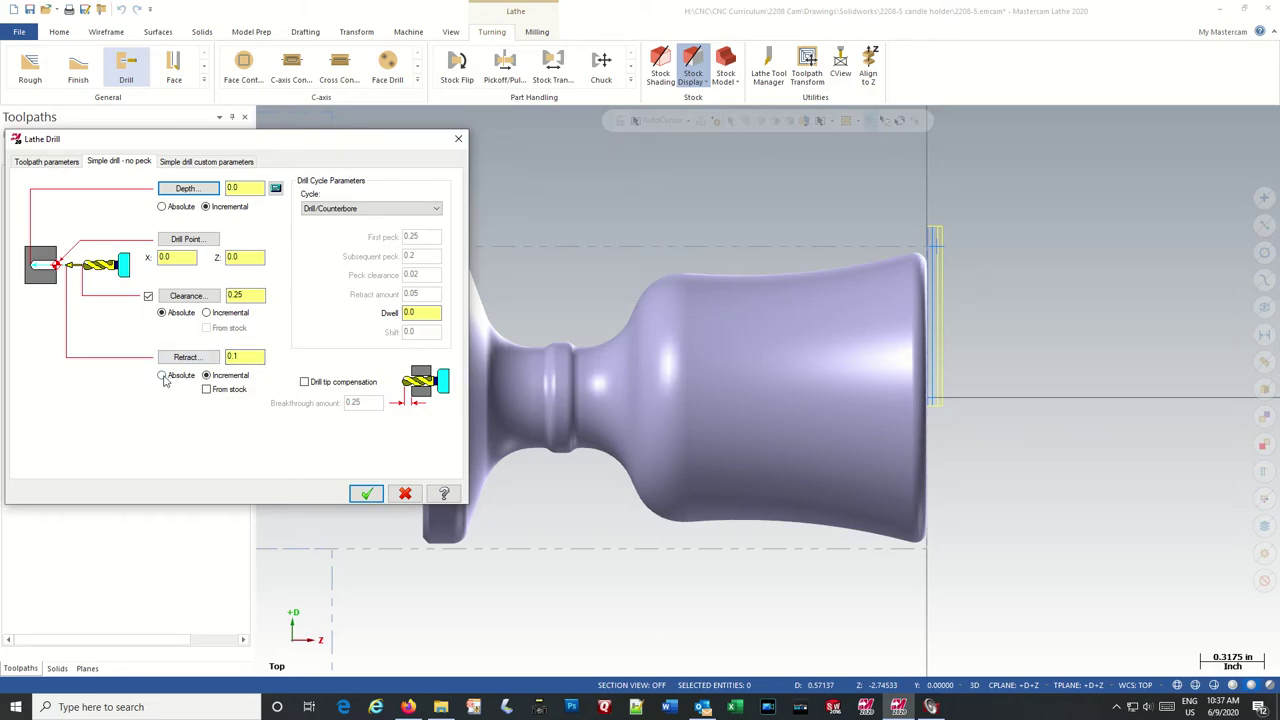
click(162, 376)
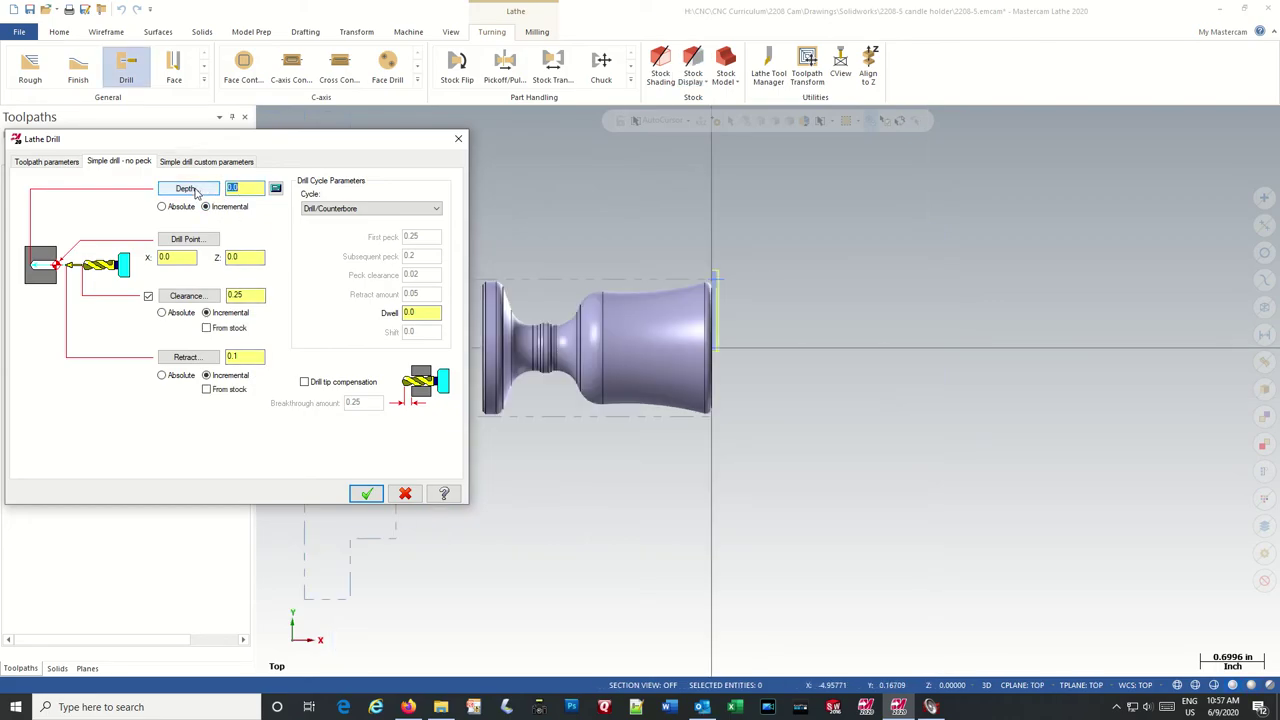
Pick the bore edge as the -1.15 drill depth and accept the drill toolpath.
click(187, 189)
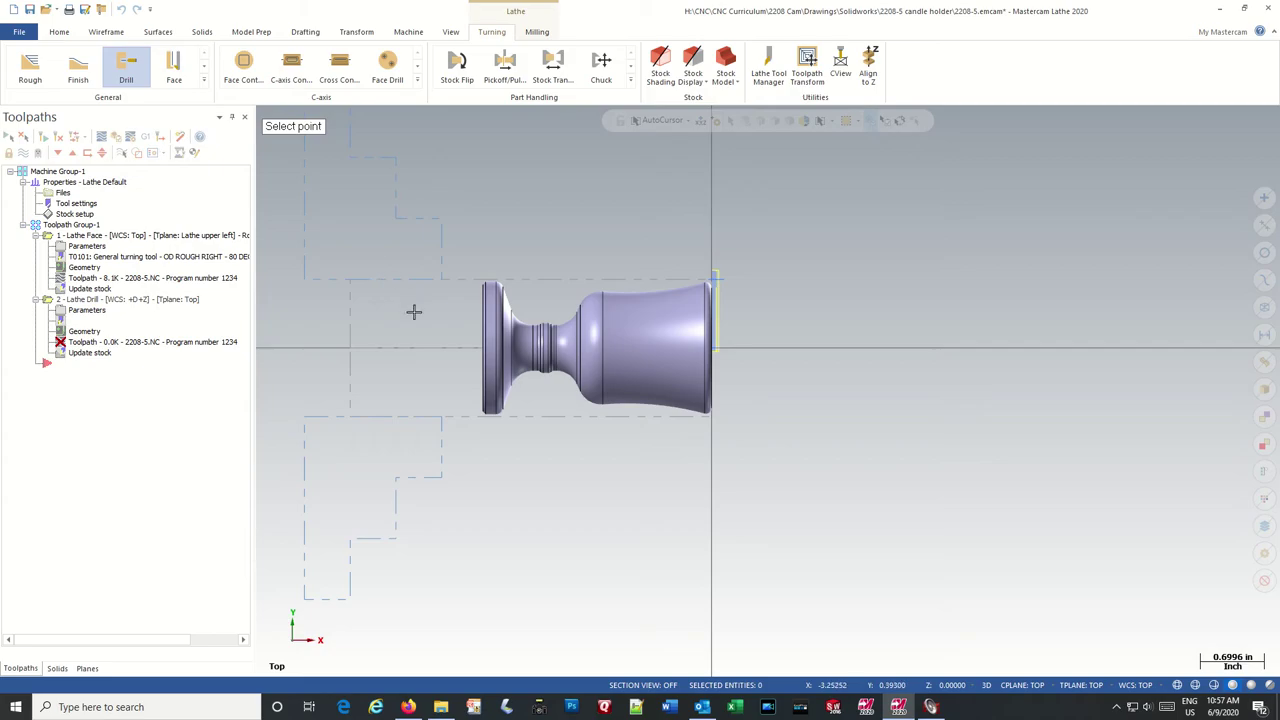
mouse_move(414, 312)
middle_down()
mouse_move(796, 406)
mouse_move(727, 353)
middle_up()
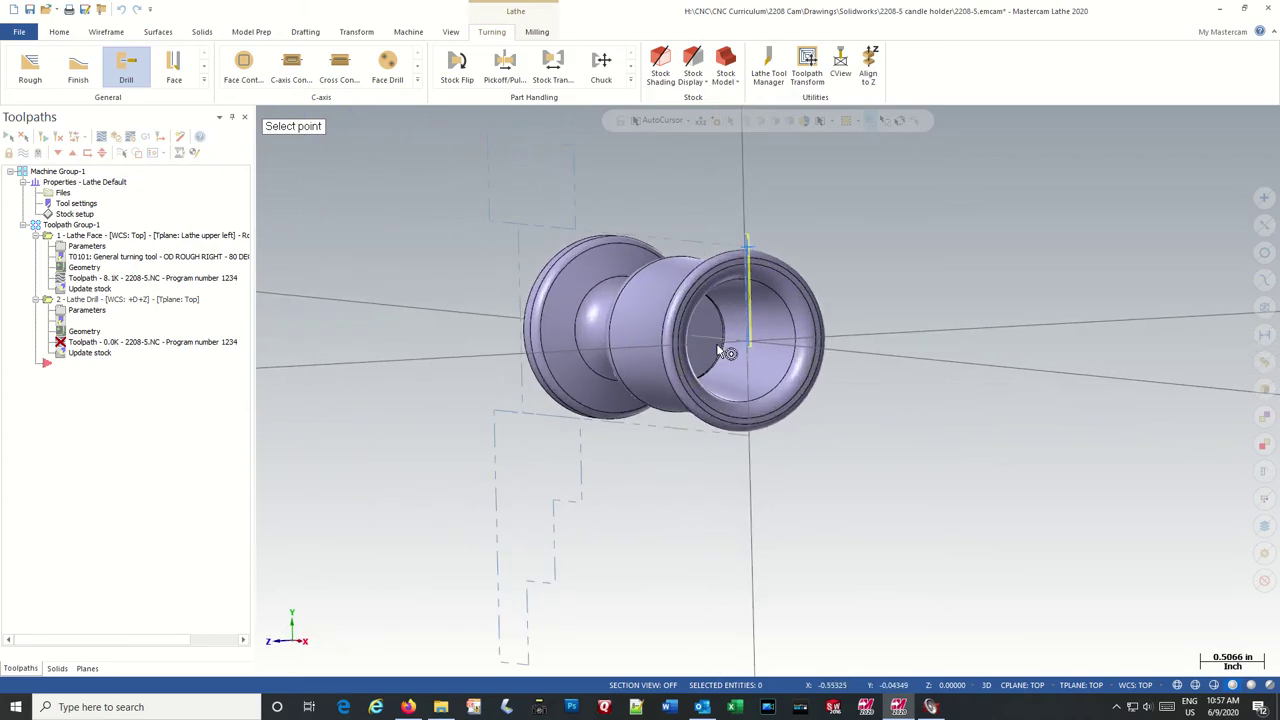
scroll(727, 353, up, 2)
scroll(740, 345, up, 3)
scroll(752, 340, up, 2)
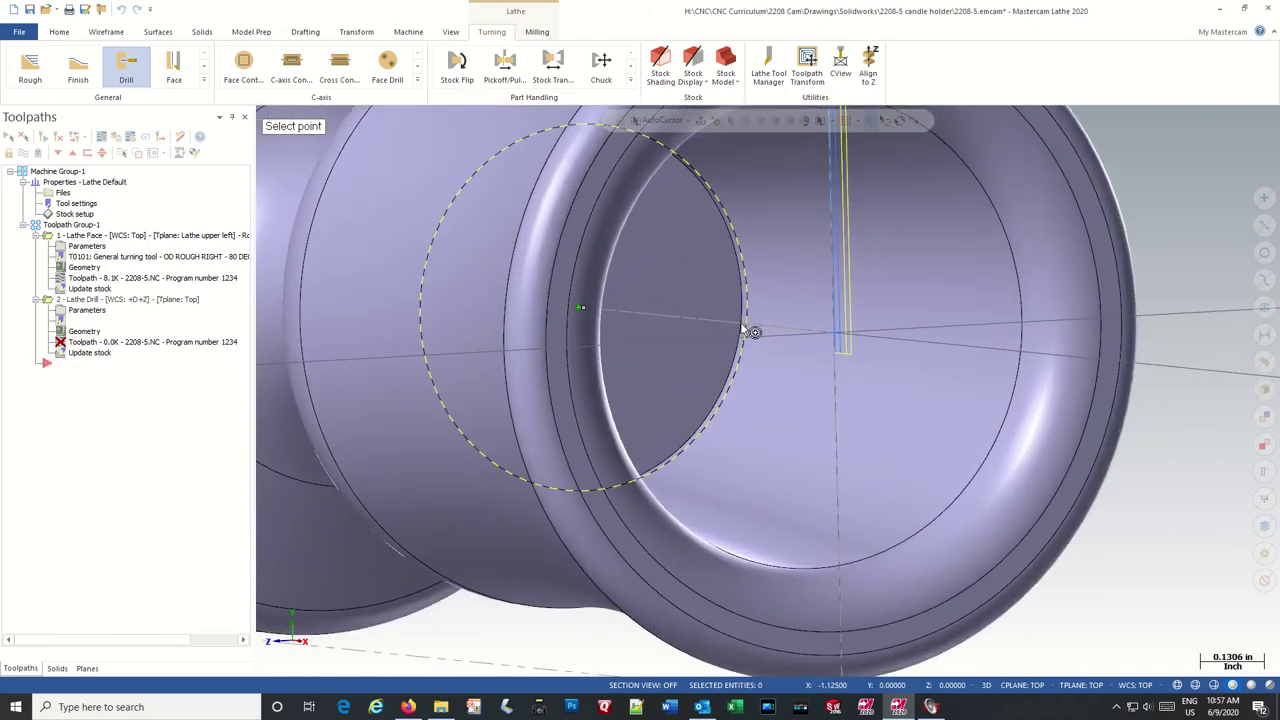
click(738, 304)
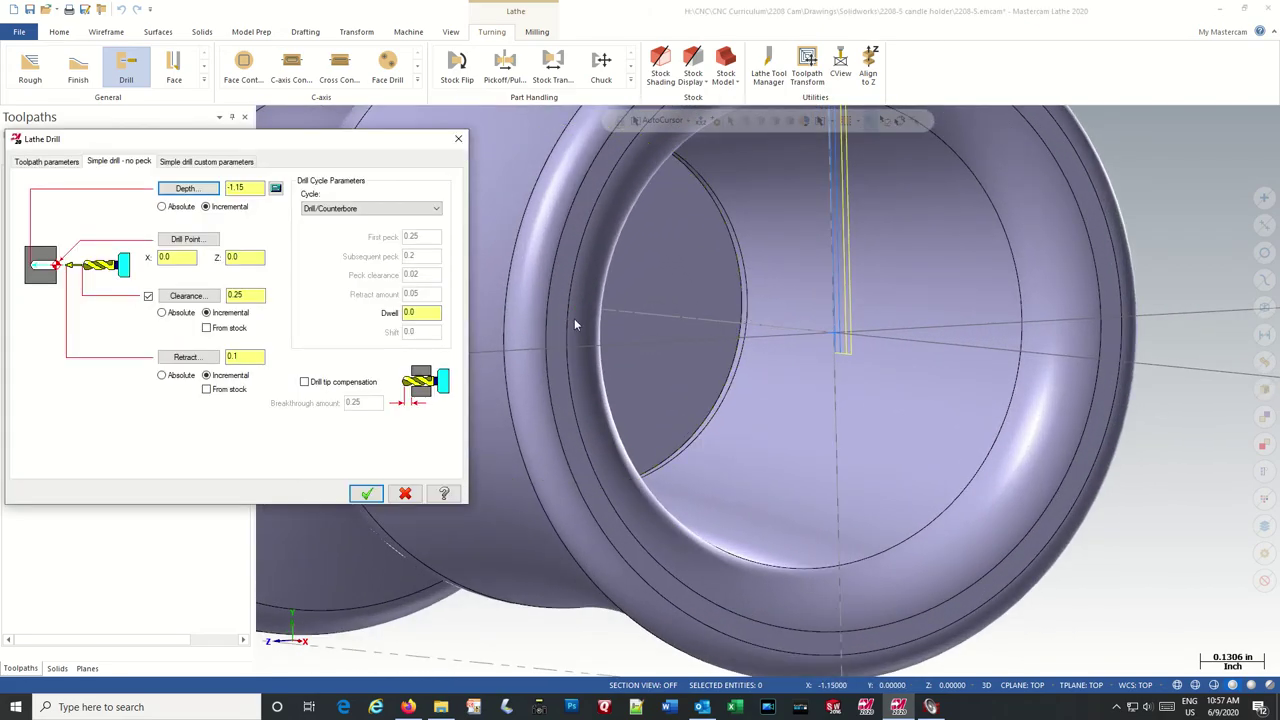
click(368, 495)
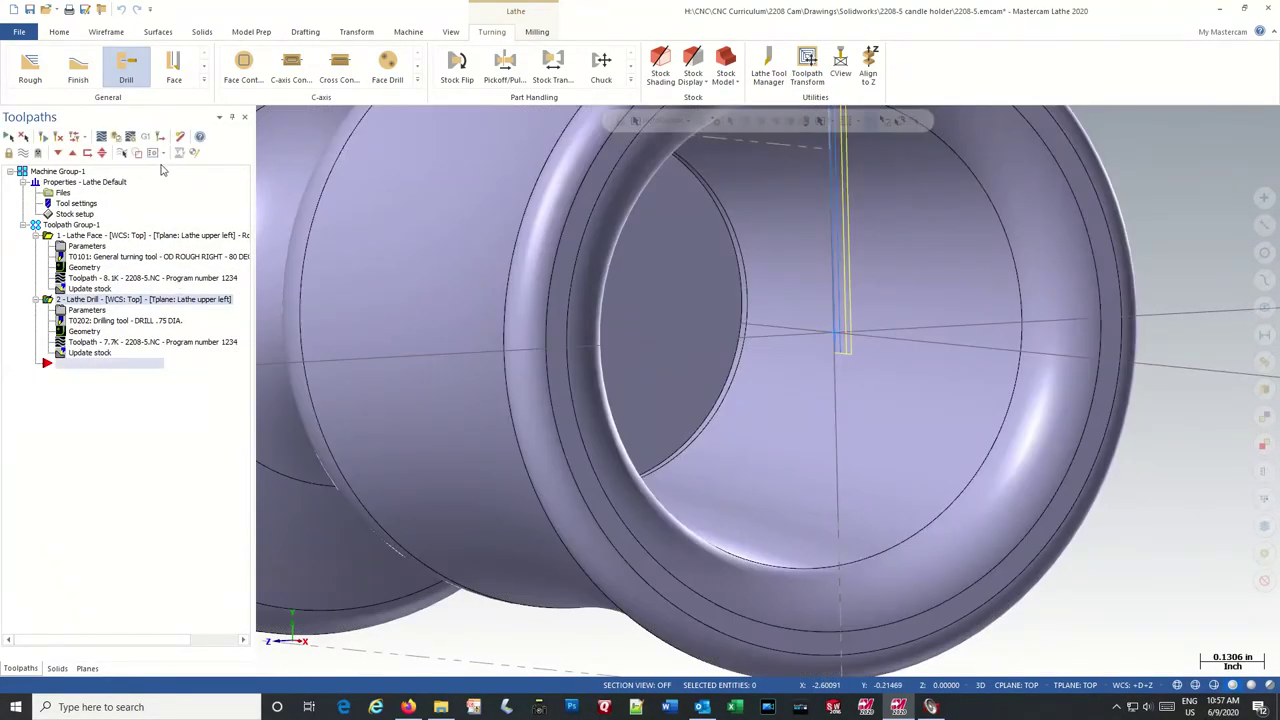
Return the candle holder to the Top graphics view.
click(451, 33)
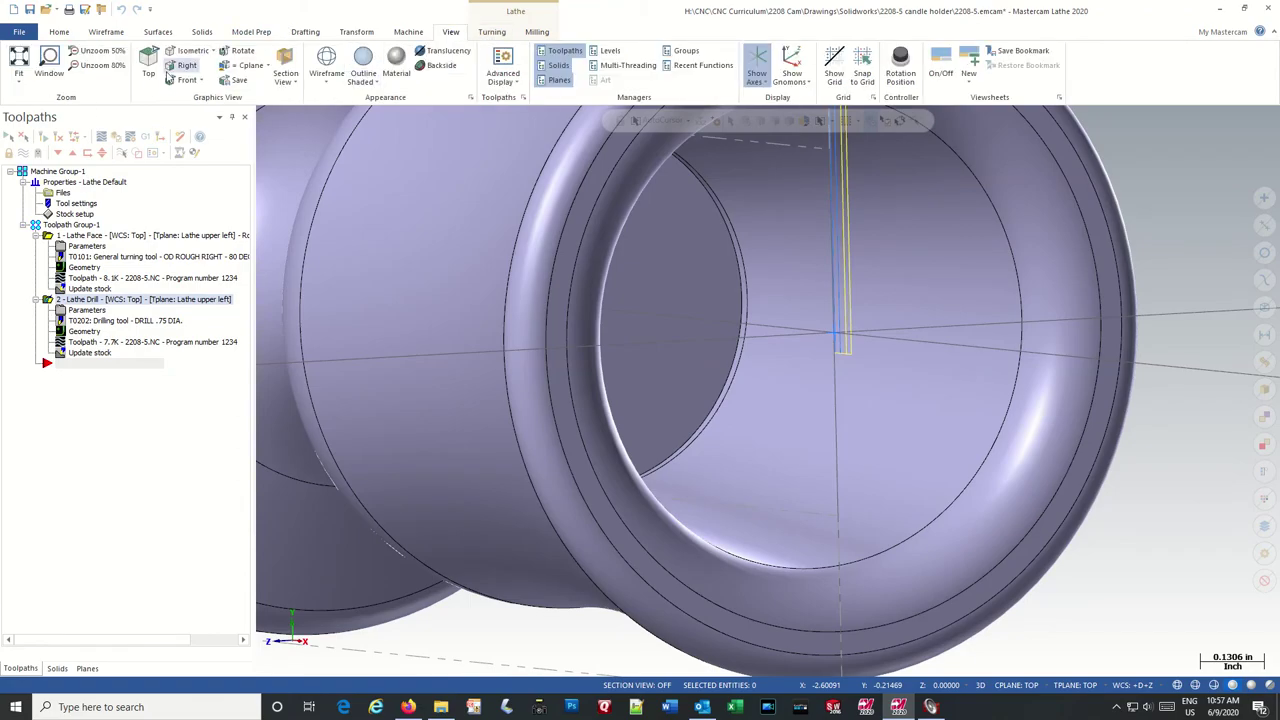
click(148, 66)
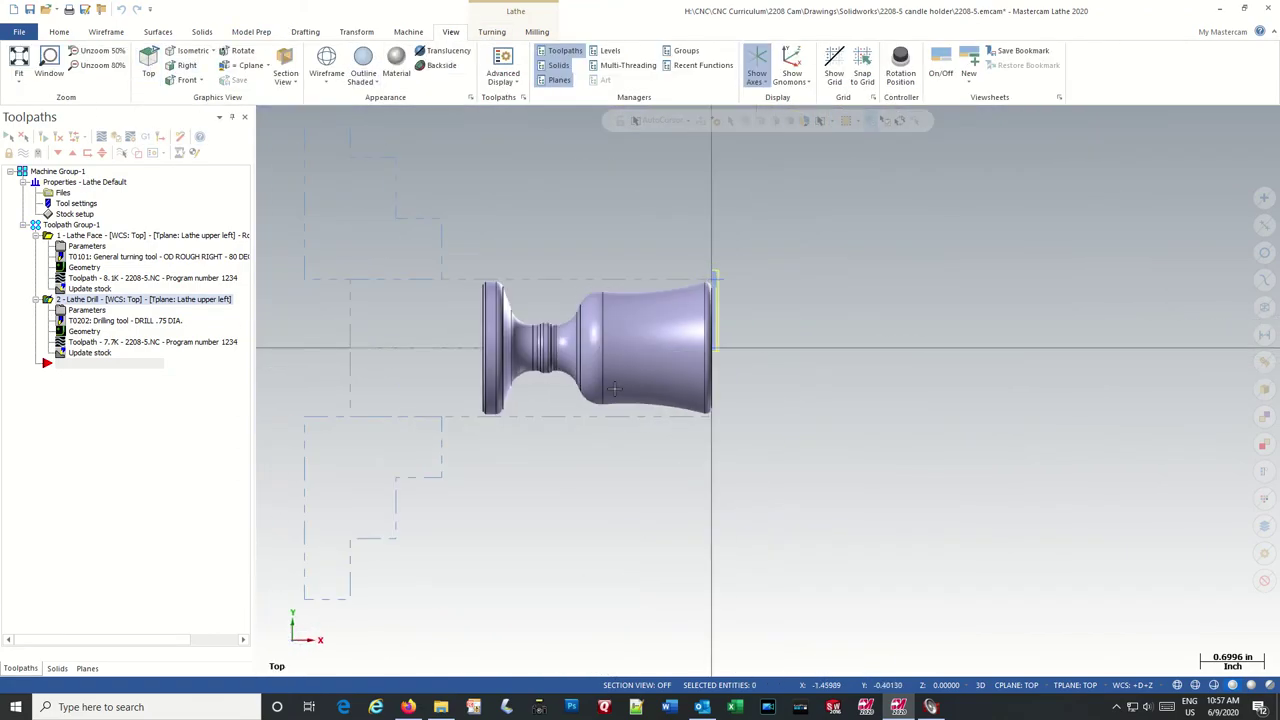
click(118, 364)
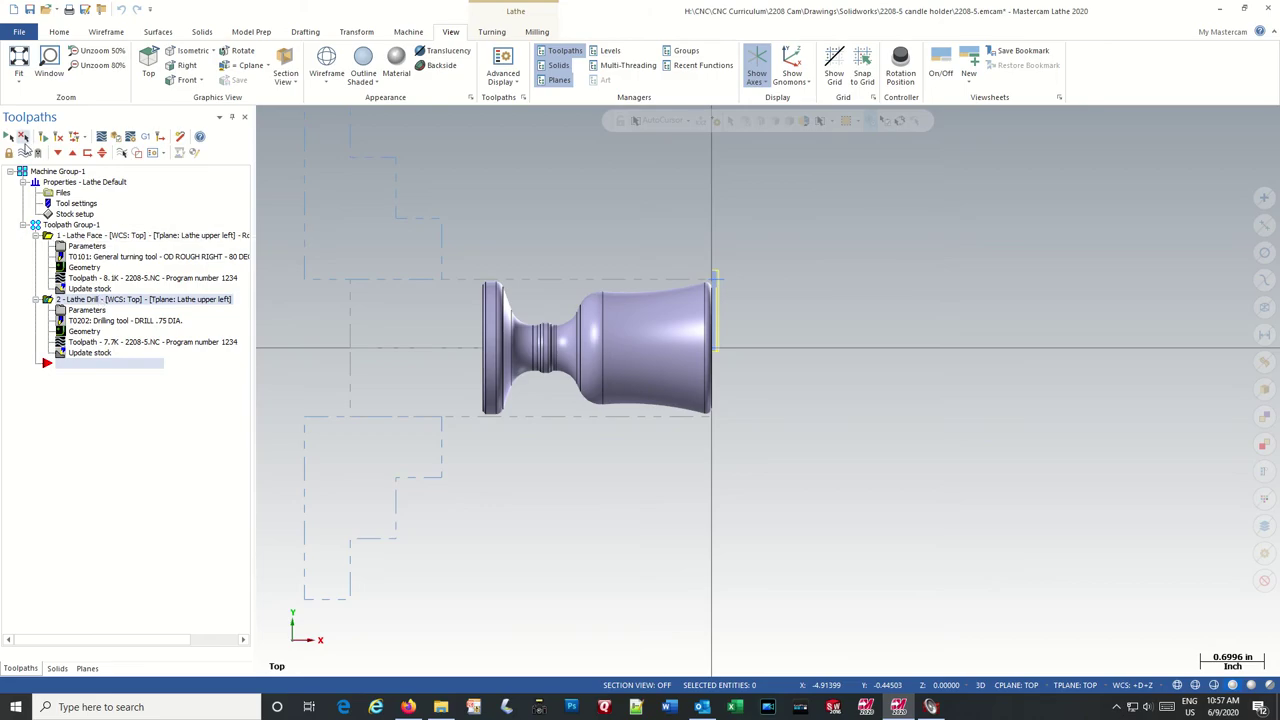
Play the backplot of the face and drill toolpaths, then rewind it to the start.
click(101, 141)
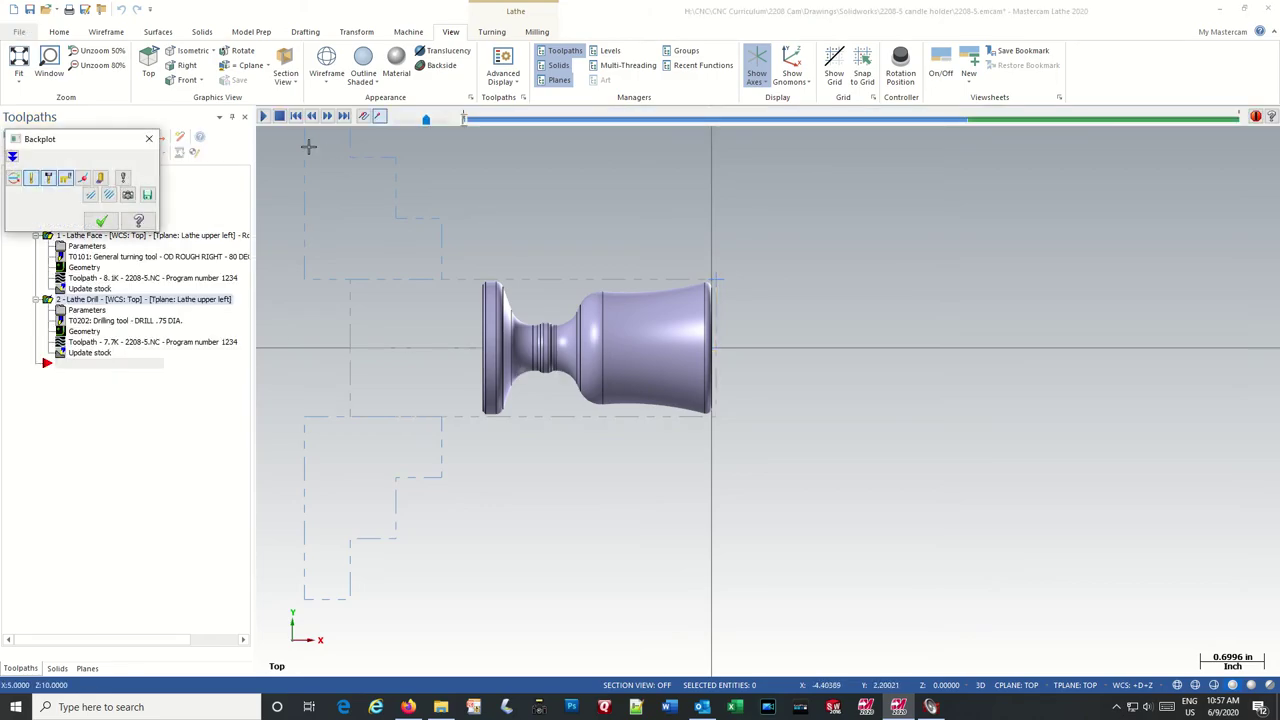
click(264, 117)
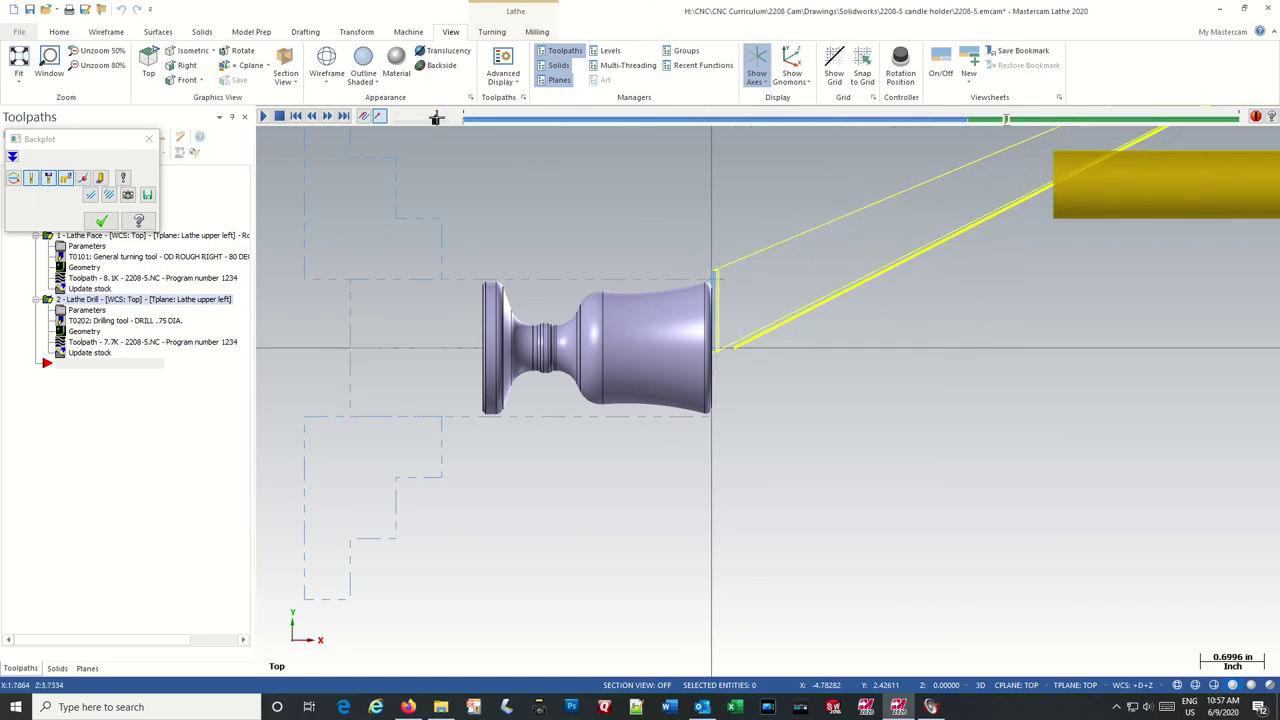
click(436, 118)
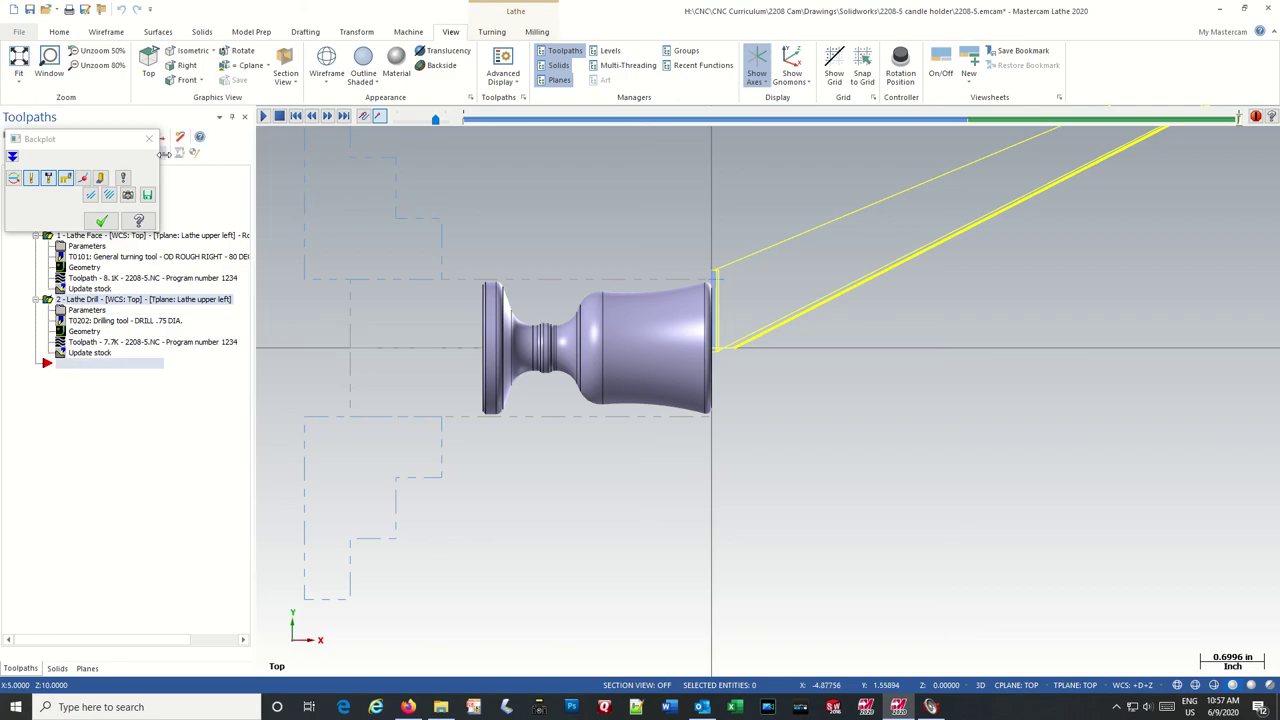